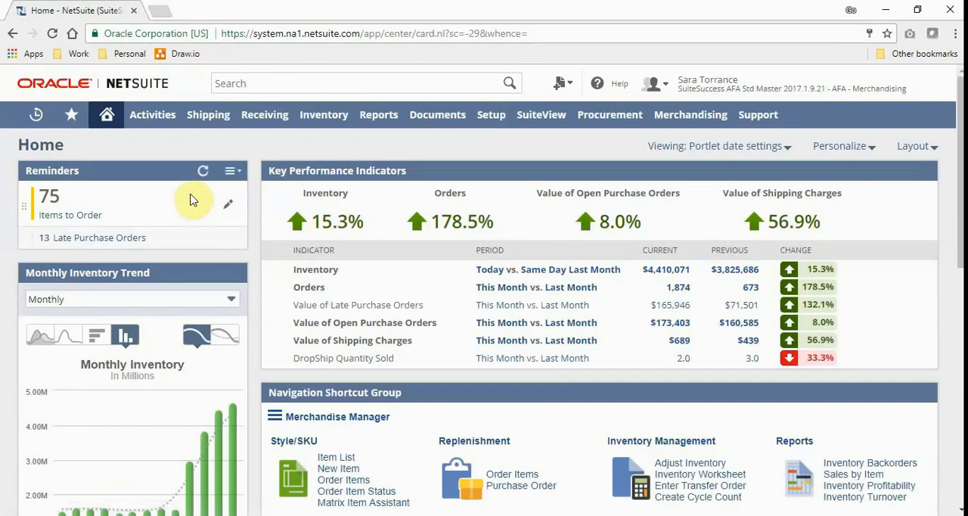
{"action": "mouse_move", "coordinate": [147, 114]}
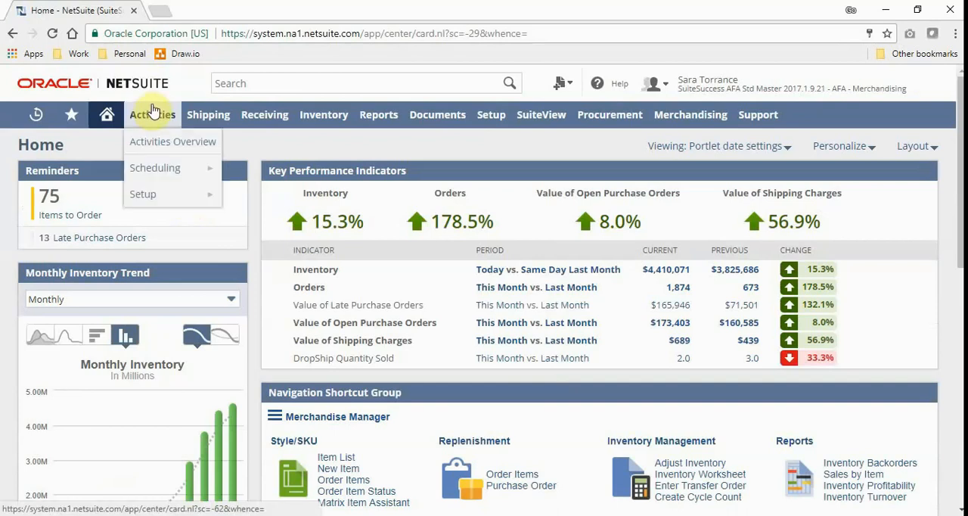
{"action": "mouse_move", "coordinate": [263, 121]}
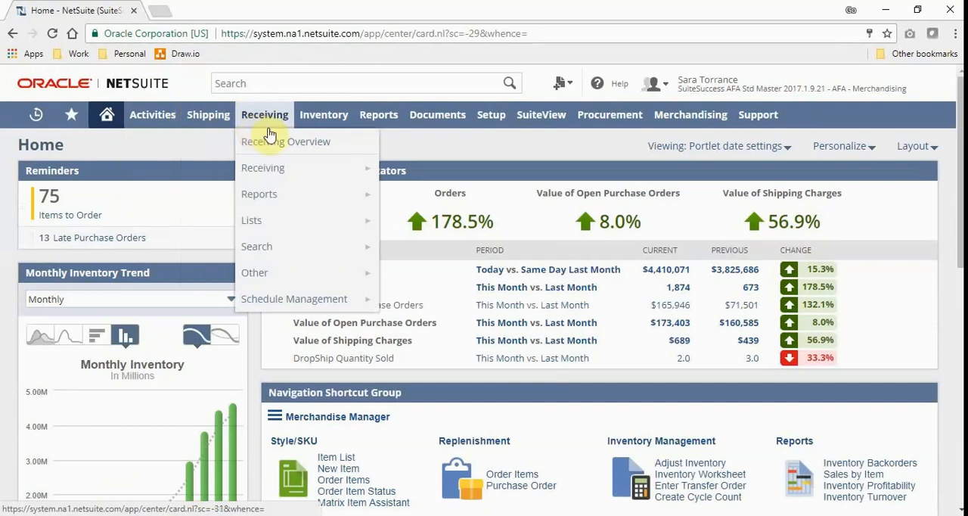
{"action": "mouse_move", "coordinate": [382, 121]}
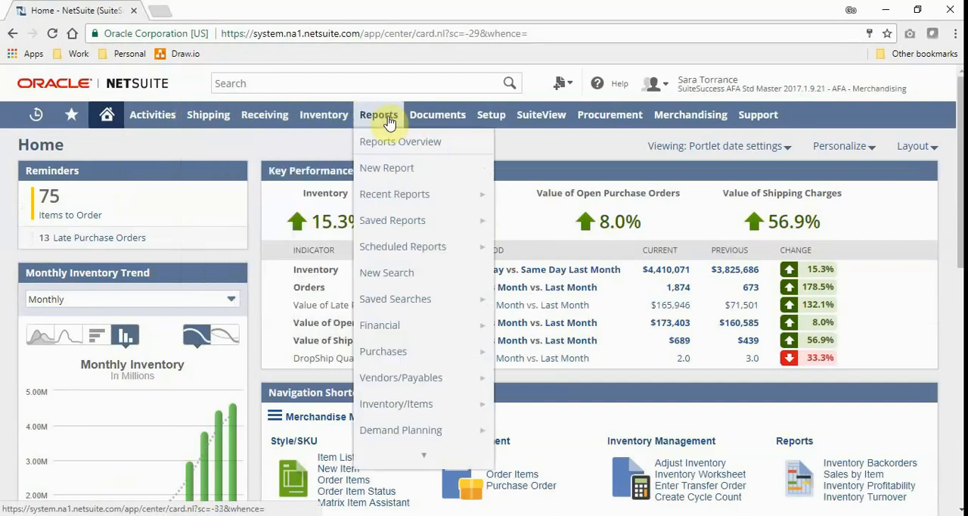
Step: Search globally for "nord" and open the Nordstrom customer record in a new browser tab to look over it
{"action": "left_click", "coordinate": [329, 79]}
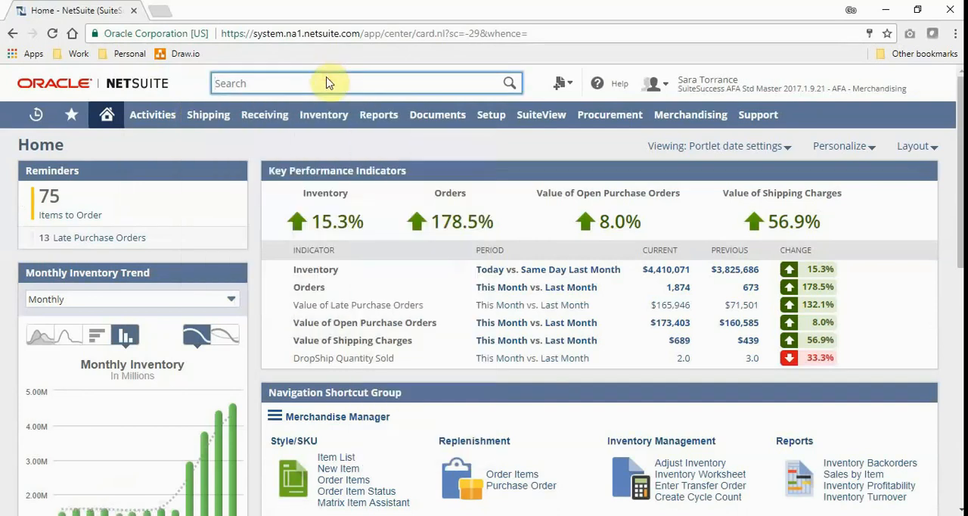
{"action": "type", "text": "nord"}
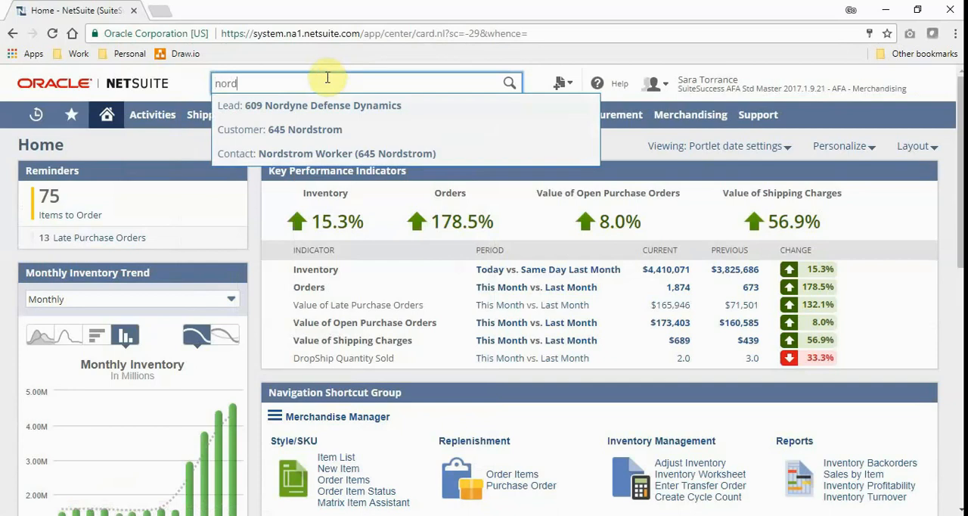
{"action": "right_click", "coordinate": [322, 139]}
{"action": "left_click", "coordinate": [348, 144]}
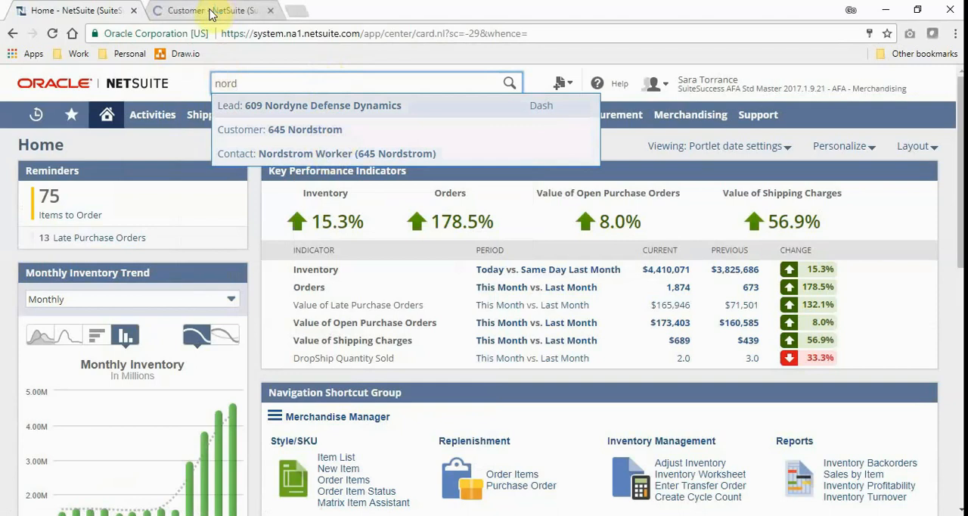
{"action": "left_click", "coordinate": [211, 12]}
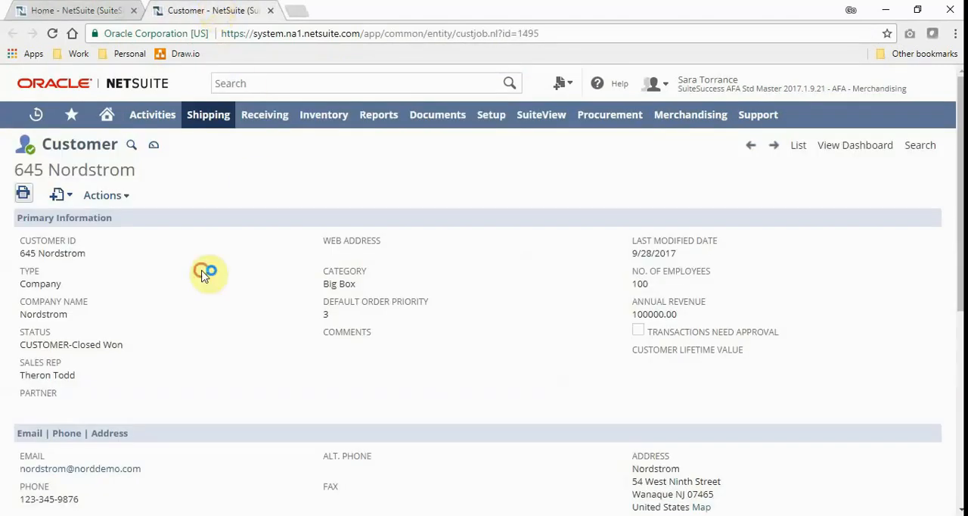
{"action": "scroll", "coordinate": [206, 278], "scroll_direction": "down", "scroll_amount": 1}
{"action": "scroll", "coordinate": [205, 279], "scroll_direction": "up", "scroll_amount": 1}
Step: Close the Nordstrom customer record's tab and clear the global search on the home dashboard
{"action": "left_click", "coordinate": [85, 6]}
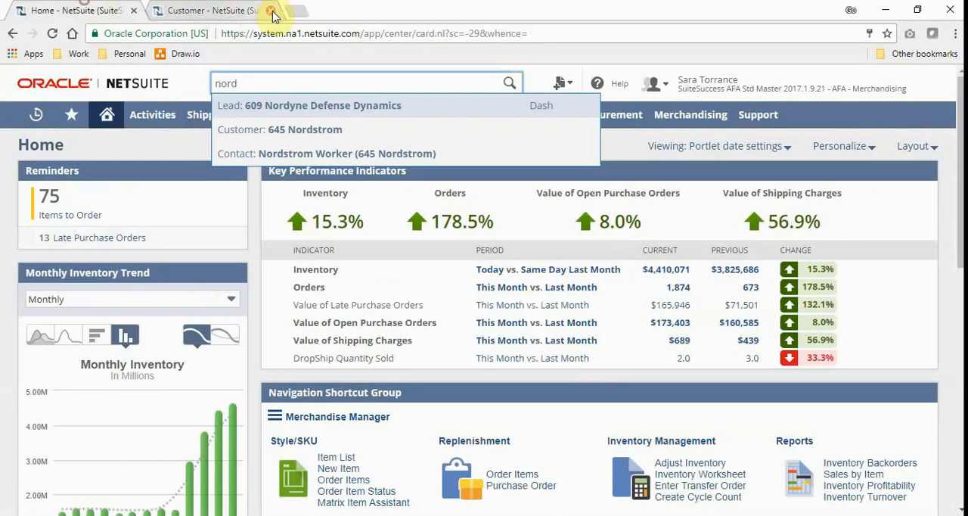
{"action": "left_click", "coordinate": [271, 10]}
{"action": "left_click", "coordinate": [171, 146]}
{"action": "double_click", "coordinate": [231, 84]}
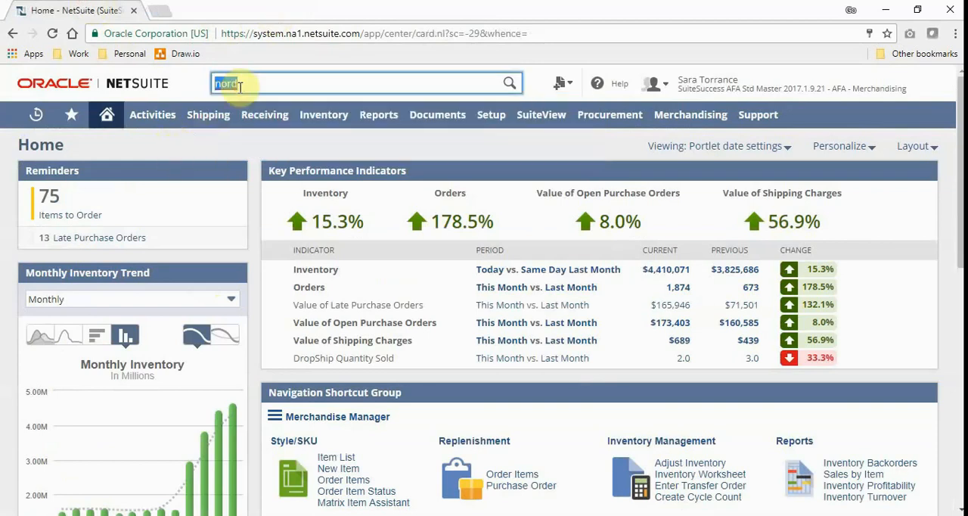
{"action": "key", "text": "BackSpace"}
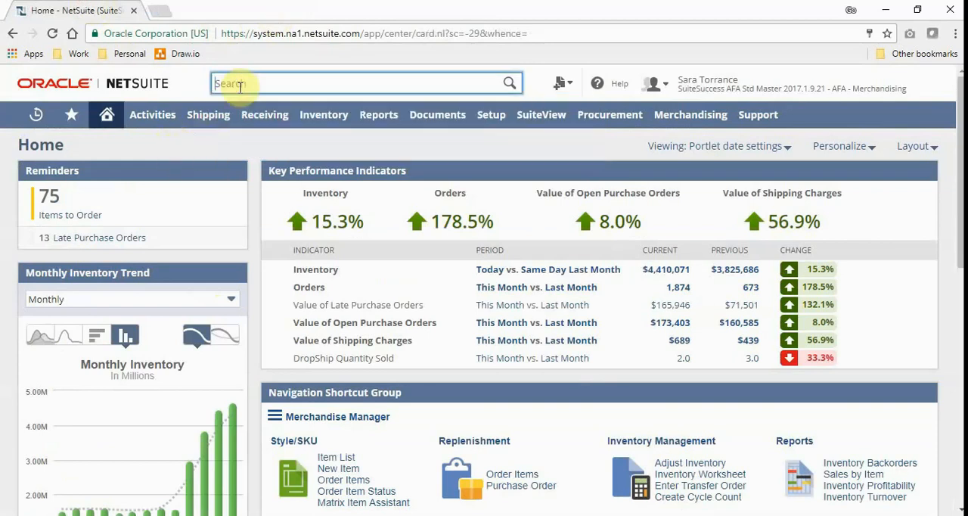
{"action": "left_click", "coordinate": [183, 149]}
{"action": "left_click", "coordinate": [184, 149]}
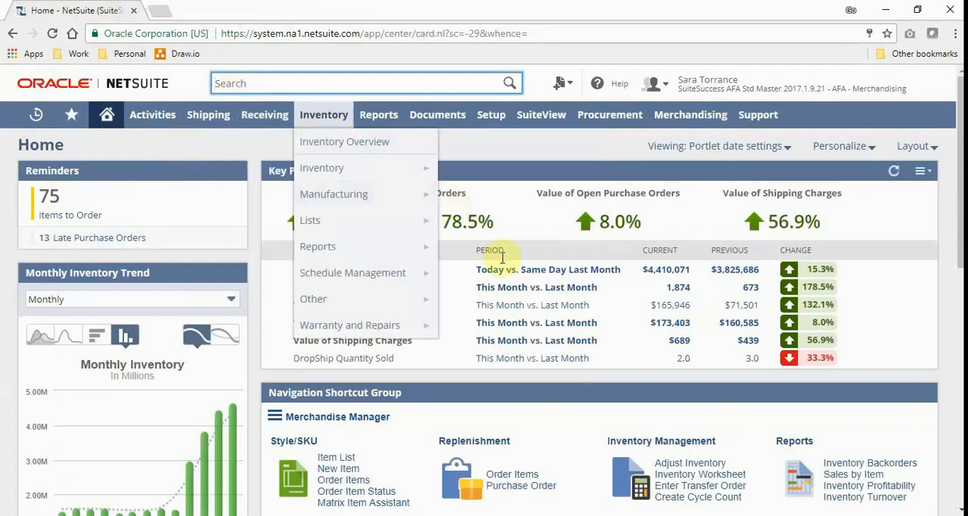
Step: Open the trend graph of the Orders indicator and view it as a line, horizontal bar and column chart
{"action": "left_click", "coordinate": [464, 287]}
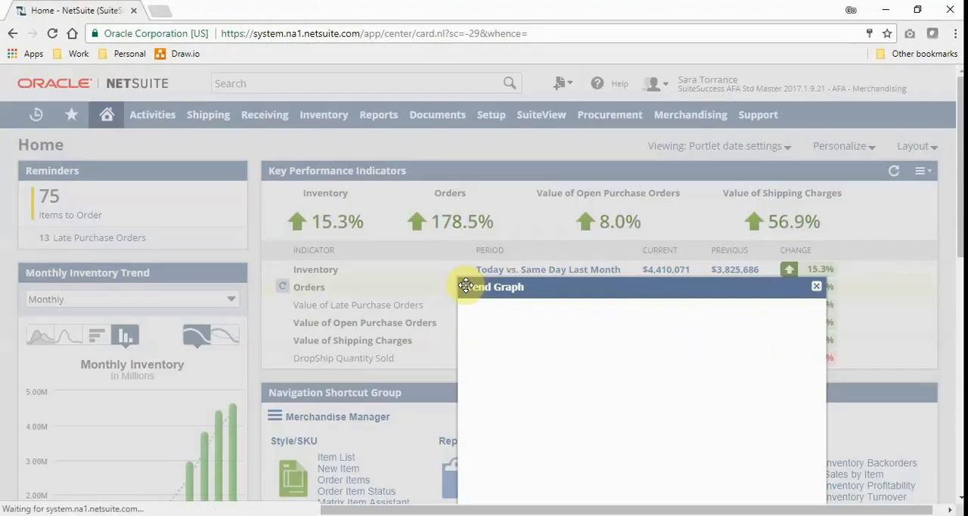
{"action": "left_click_drag", "start_coordinate": [530, 286], "coordinate": [378, 99]}
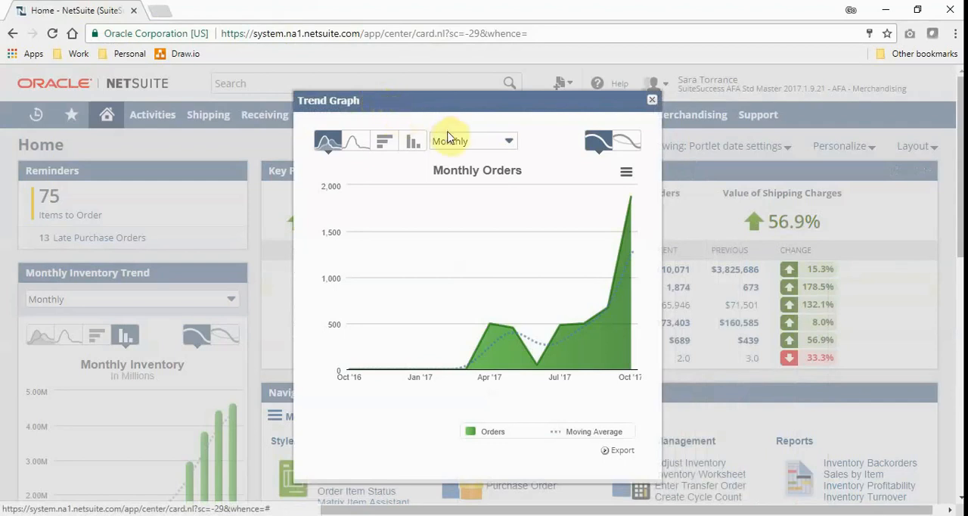
{"action": "left_click", "coordinate": [356, 140]}
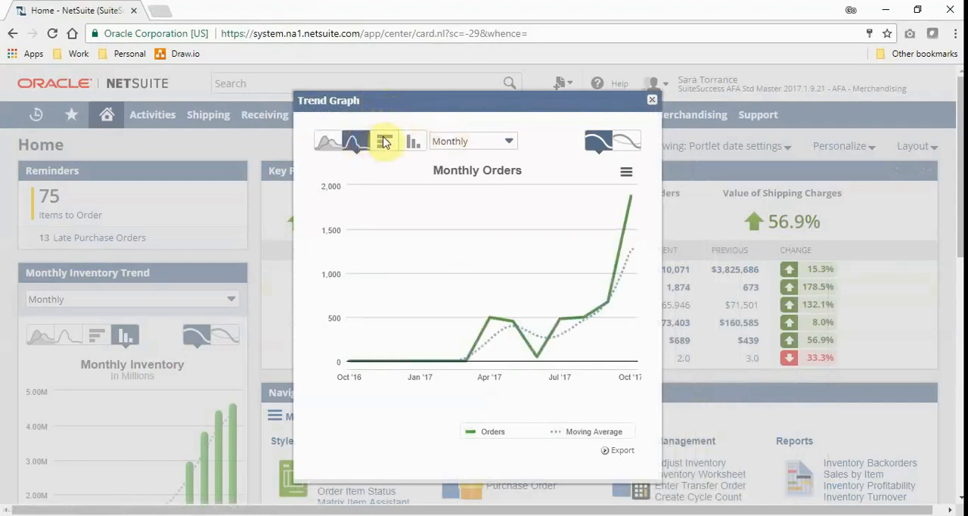
{"action": "left_click", "coordinate": [385, 142]}
{"action": "left_click", "coordinate": [412, 142]}
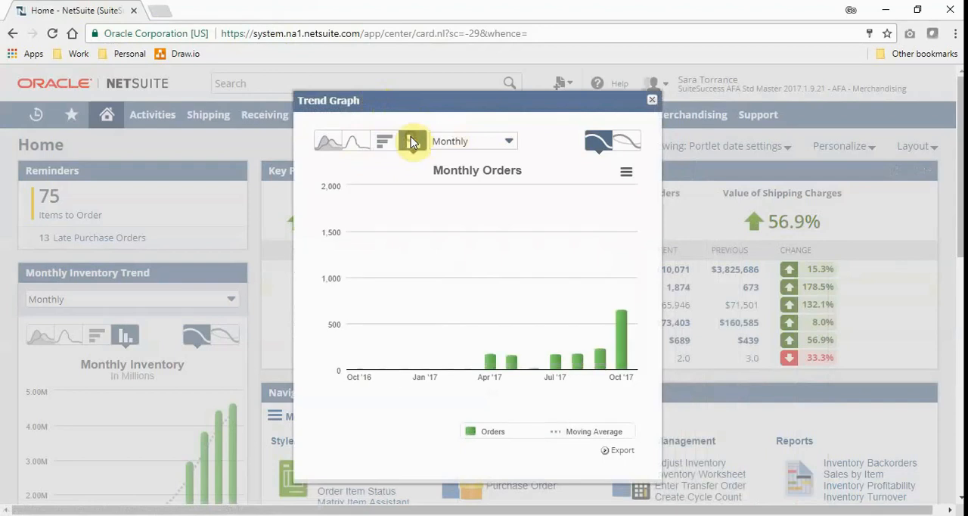
Step: Switch the Orders trend graph to Weekly and close it
{"action": "left_click", "coordinate": [465, 140]}
{"action": "left_click", "coordinate": [466, 177]}
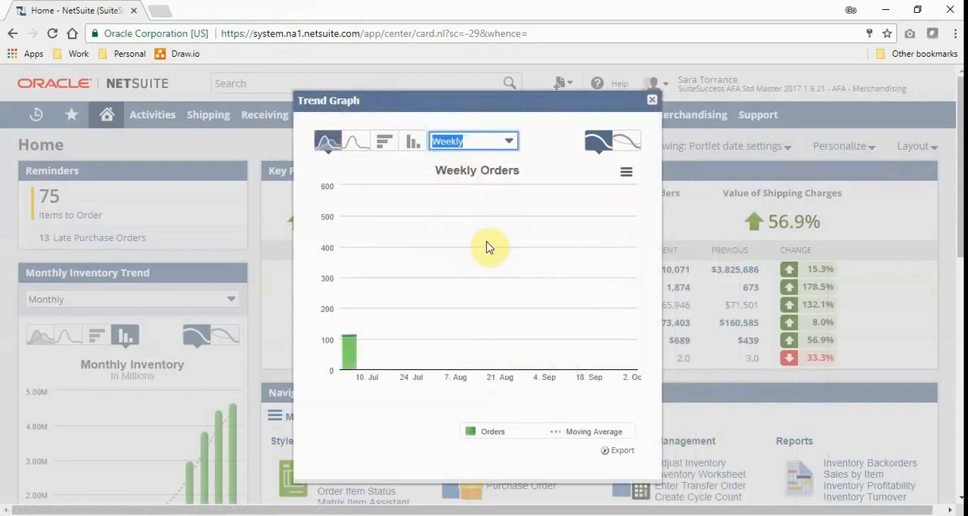
{"action": "left_click", "coordinate": [652, 101]}
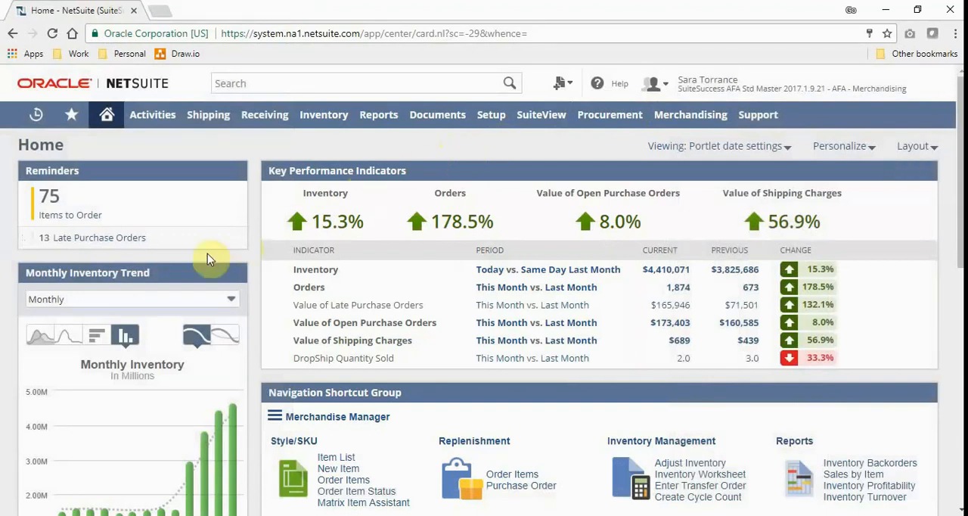
Step: Move the Monthly Inventory Trend portlet to the top of the wide dashboard column and add a new trend graph above it
{"action": "left_click_drag", "start_coordinate": [162, 270], "coordinate": [568, 190]}
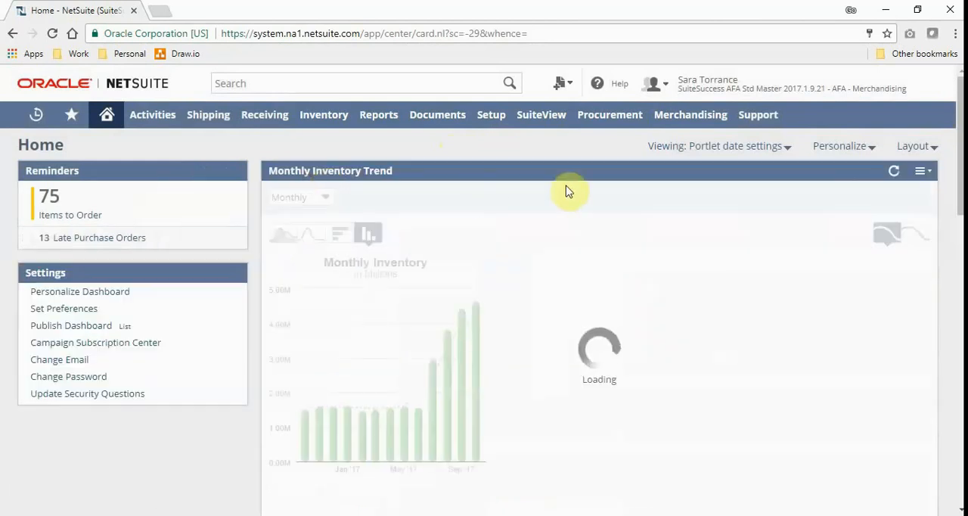
{"action": "left_click", "coordinate": [852, 146]}
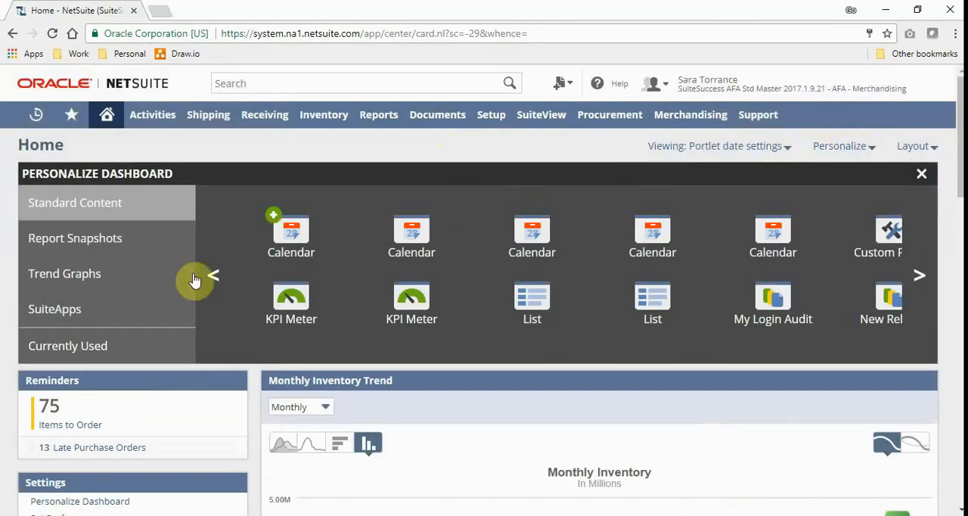
{"action": "left_click", "coordinate": [98, 273]}
{"action": "left_click_drag", "start_coordinate": [285, 232], "coordinate": [303, 389]}
Step: Set up the new trend graph as an area chart of the Sales KPI with a Weekly trend type and save it
{"action": "left_click", "coordinate": [921, 378]}
{"action": "left_click", "coordinate": [913, 405]}
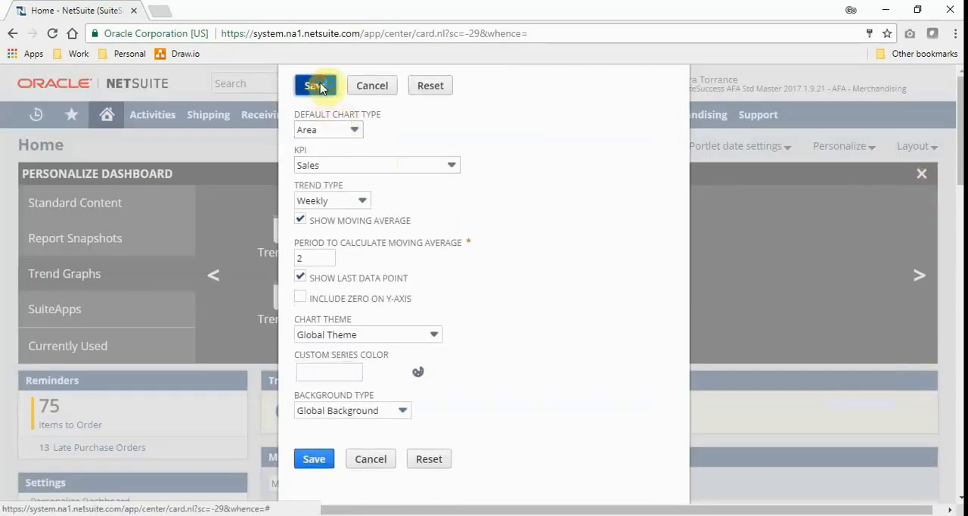
{"action": "left_click", "coordinate": [316, 86]}
Step: Close the dashboard personalization and remove the Weekly Sales Trend portlet
{"action": "left_click", "coordinate": [924, 175]}
{"action": "left_click", "coordinate": [921, 170]}
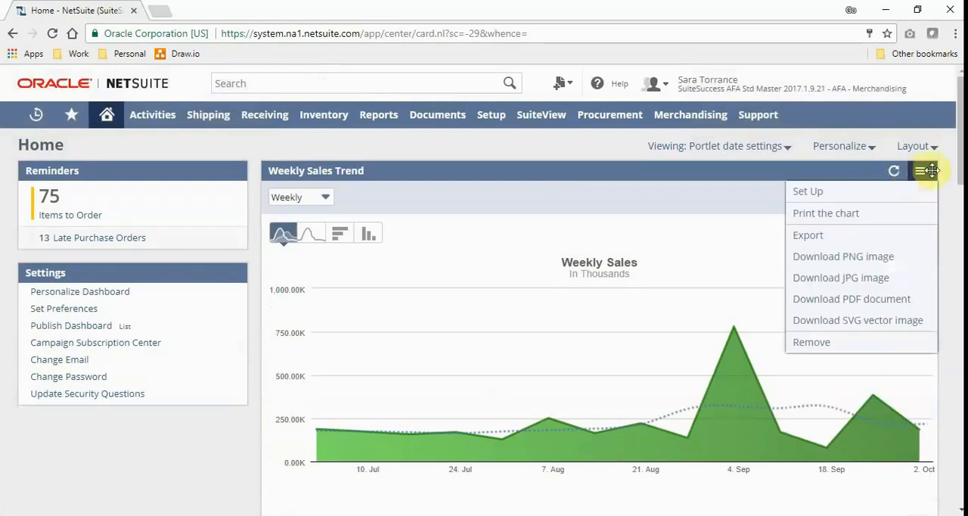
{"action": "left_click", "coordinate": [819, 344]}
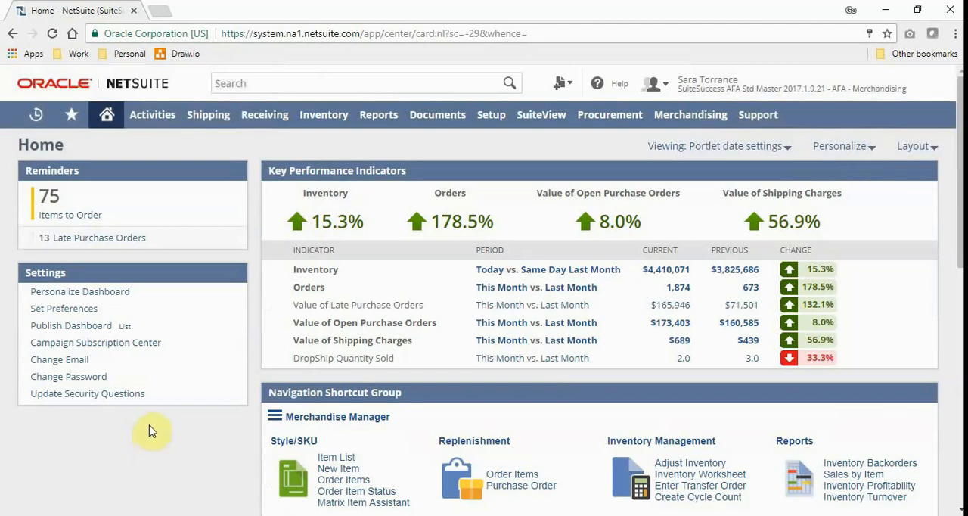
Step: Drill down from the current Inventory KPI value to the valuation summary and into the transaction detail of Accord Pant-BL-SM
{"action": "left_click", "coordinate": [669, 269]}
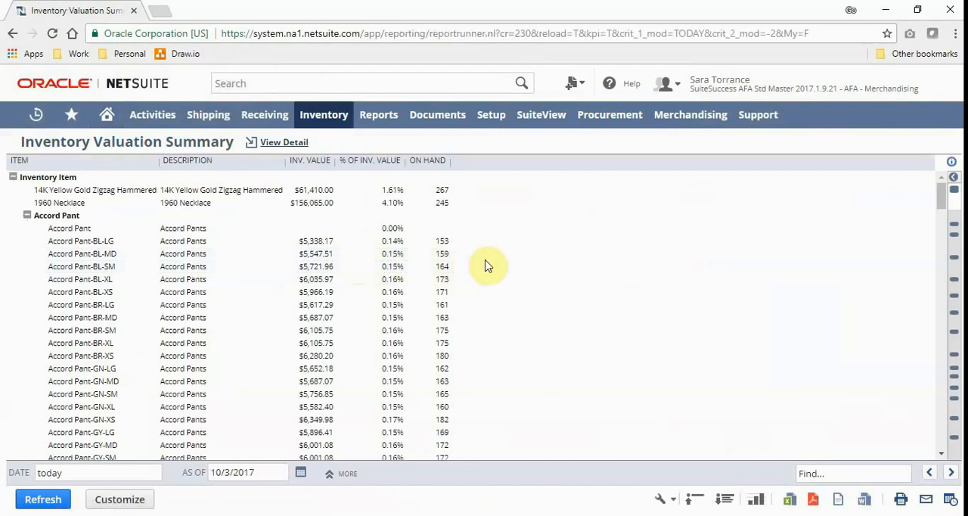
{"action": "left_click", "coordinate": [443, 269]}
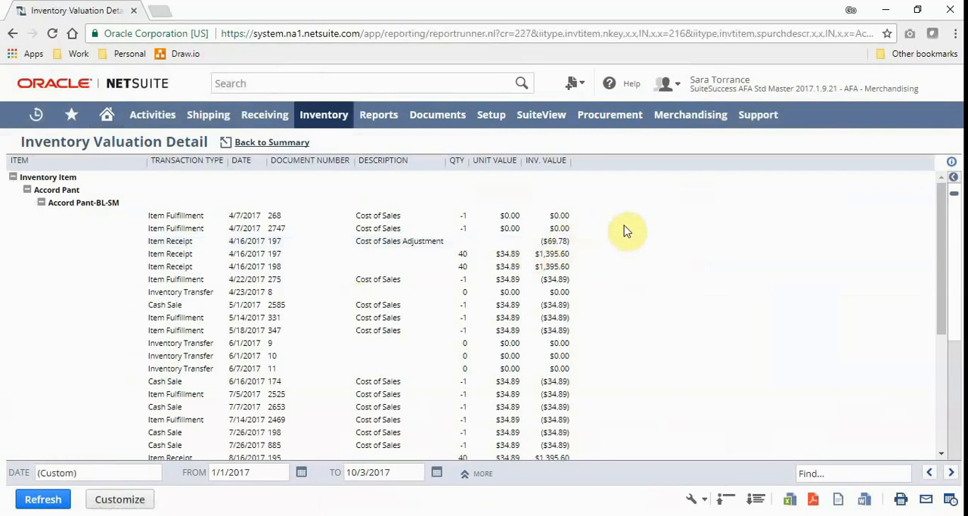
{"action": "scroll", "coordinate": [624, 231], "scroll_direction": "down", "scroll_amount": 1}
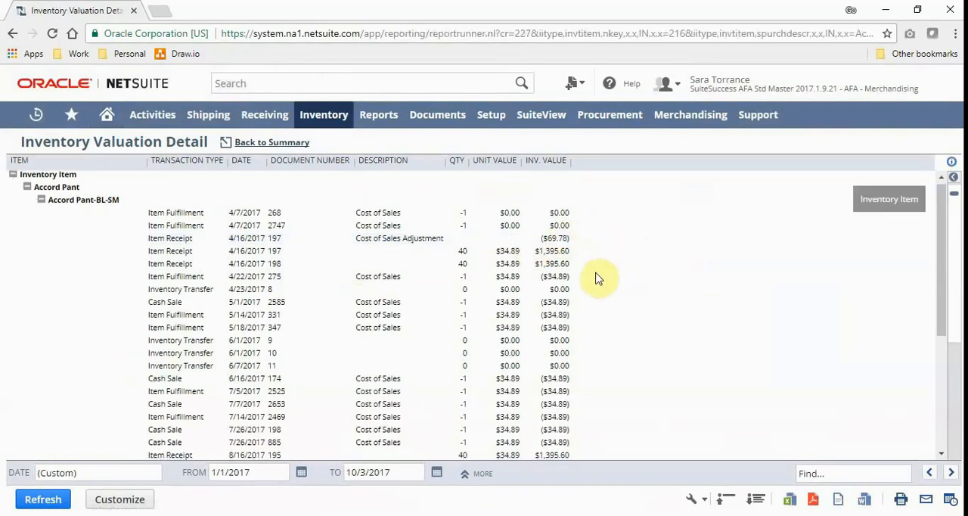
{"action": "scroll", "coordinate": [598, 285], "scroll_direction": "up", "scroll_amount": 1}
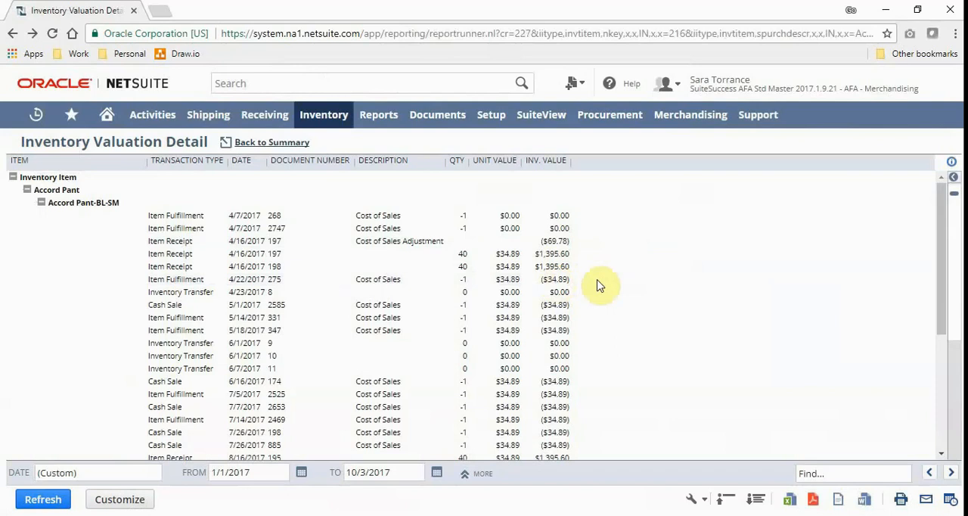
Step: Open the second 4/16/2017 item receipt valued at $1,395.60 and return to the home dashboard
{"action": "left_click", "coordinate": [556, 271]}
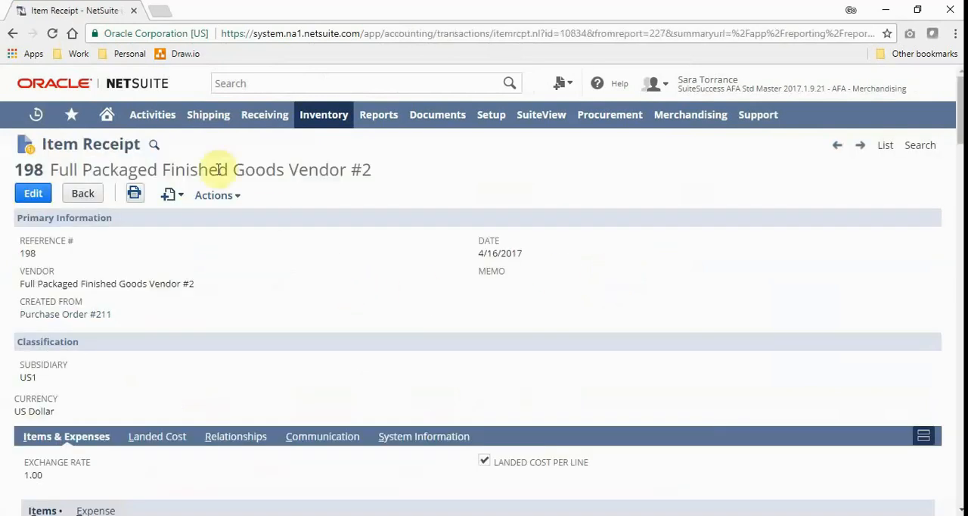
{"action": "left_click", "coordinate": [97, 118]}
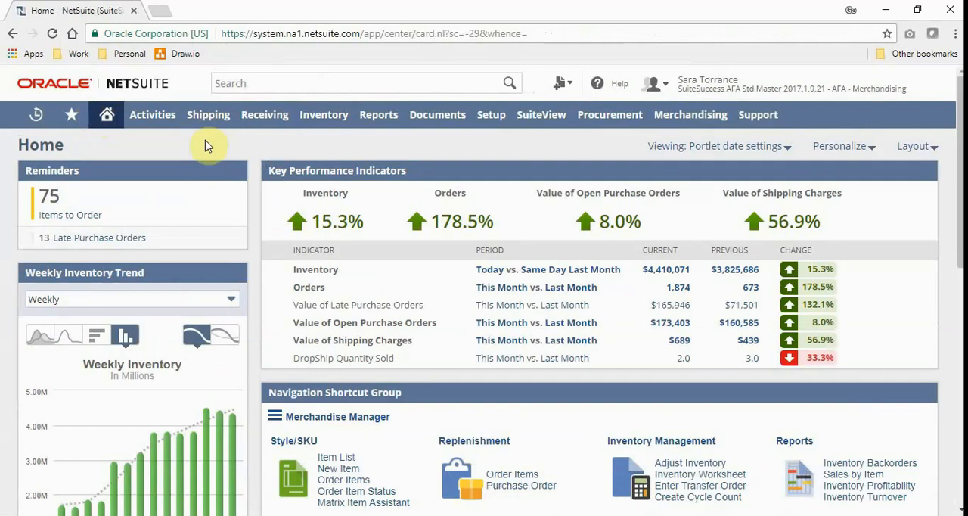
{"action": "mouse_move", "coordinate": [312, 122]}
Step: Open the Items to Order reminder in a new browser tab and switch to it
{"action": "right_click", "coordinate": [72, 220]}
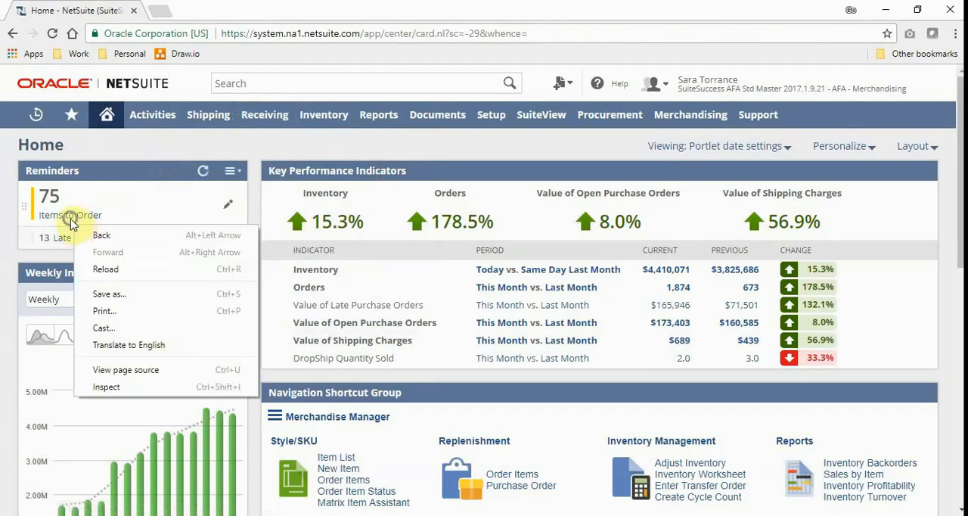
{"action": "right_click", "coordinate": [74, 220]}
{"action": "left_click", "coordinate": [91, 229]}
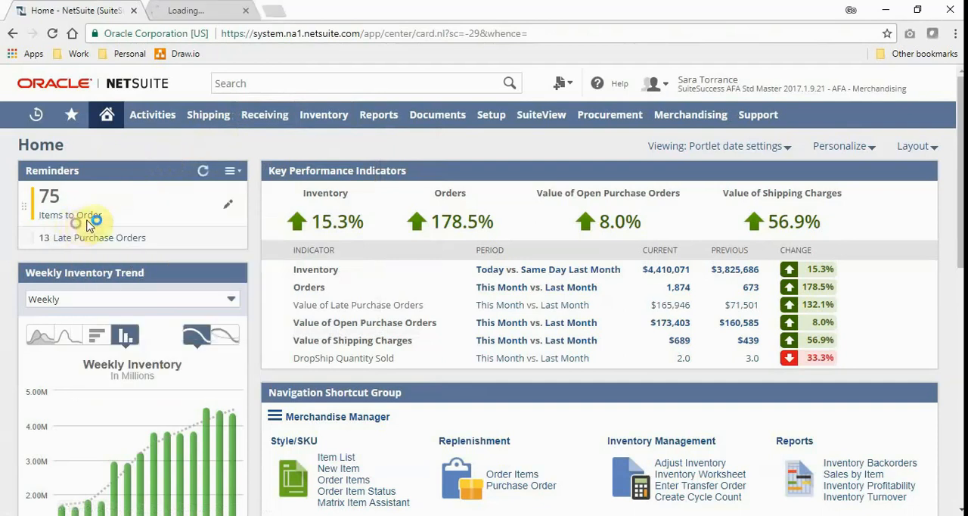
{"action": "left_click", "coordinate": [186, 13]}
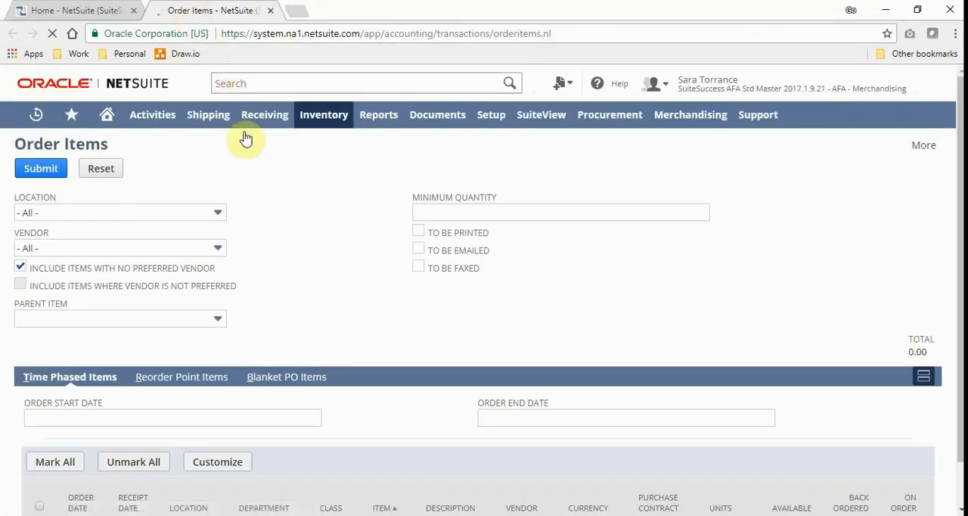
Step: Show the reorder point items on the Order Items page and look through the list
{"action": "left_click", "coordinate": [179, 372]}
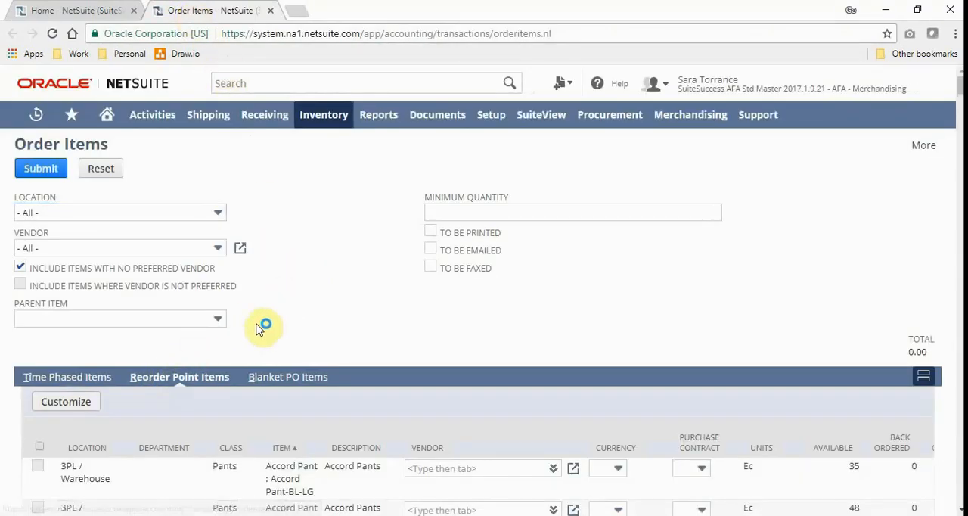
{"action": "scroll", "coordinate": [259, 326], "scroll_direction": "down", "scroll_amount": 2}
{"action": "scroll", "coordinate": [296, 224], "scroll_direction": "down", "scroll_amount": 2}
{"action": "scroll", "coordinate": [295, 224], "scroll_direction": "up", "scroll_amount": 1}
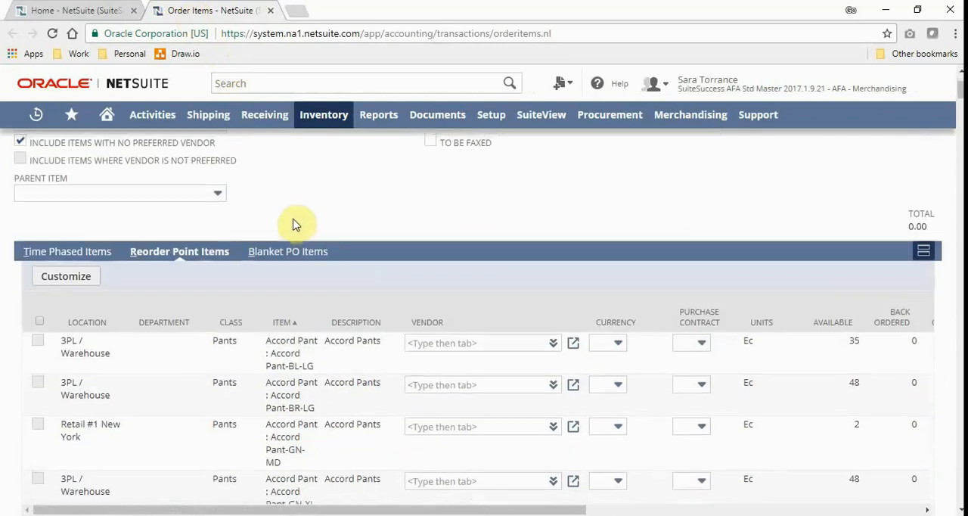
{"action": "scroll", "coordinate": [295, 225], "scroll_direction": "up", "scroll_amount": 3}
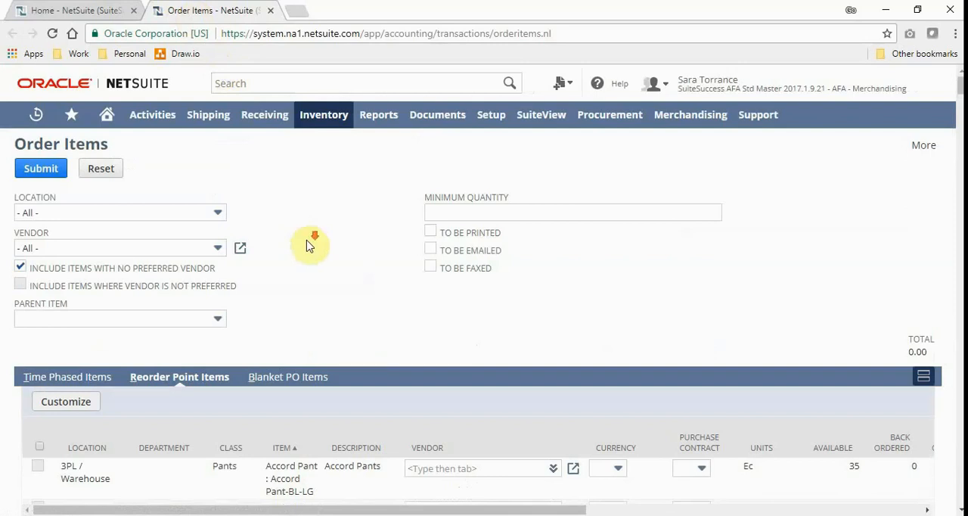
{"action": "scroll", "coordinate": [307, 245], "scroll_direction": "down", "scroll_amount": 3}
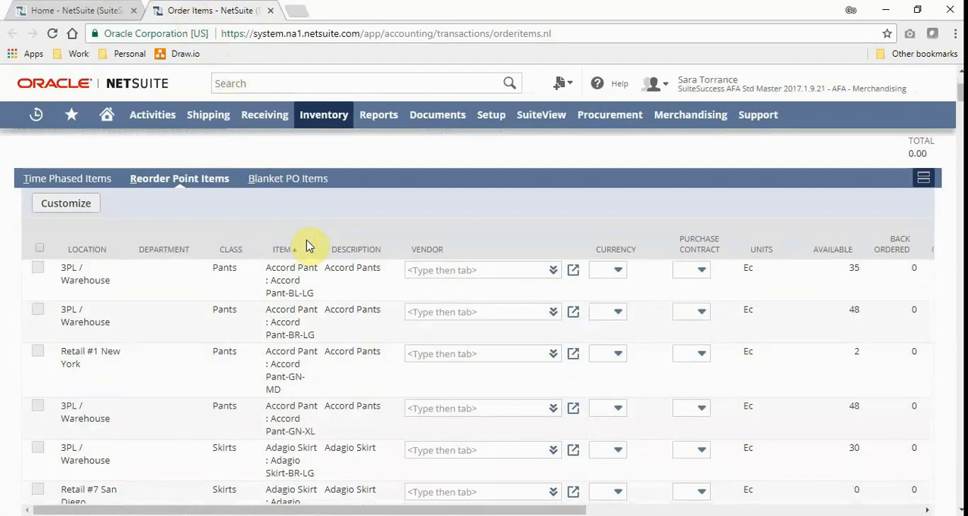
Step: Review the reorder point items and filters on the Order Items page, and return to the home dashboard
{"action": "scroll", "coordinate": [309, 255], "scroll_direction": "down", "scroll_amount": 2}
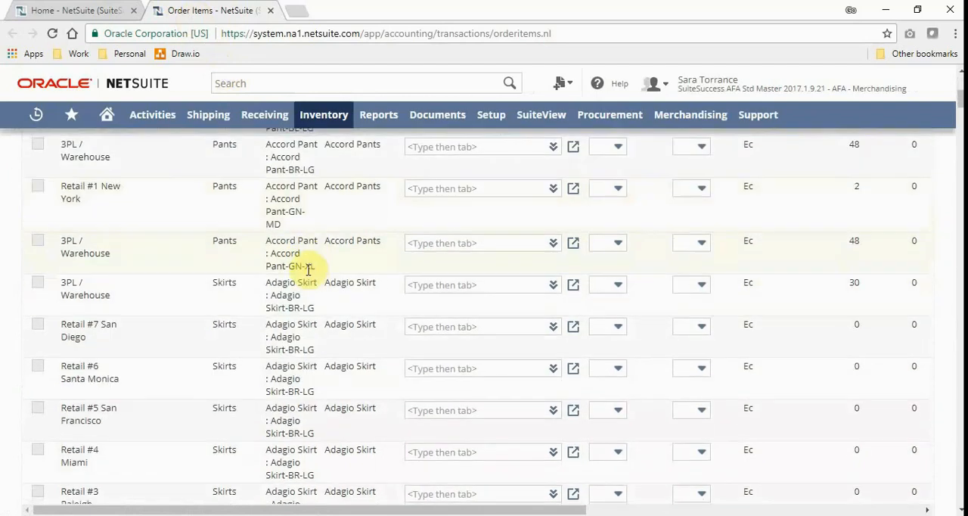
{"action": "scroll", "coordinate": [310, 267], "scroll_direction": "up", "scroll_amount": 5}
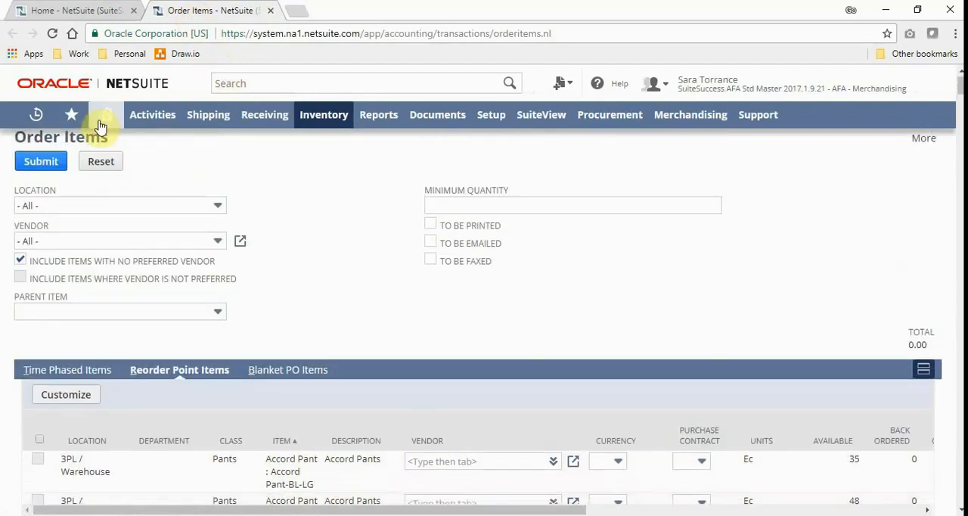
{"action": "left_click", "coordinate": [102, 120]}
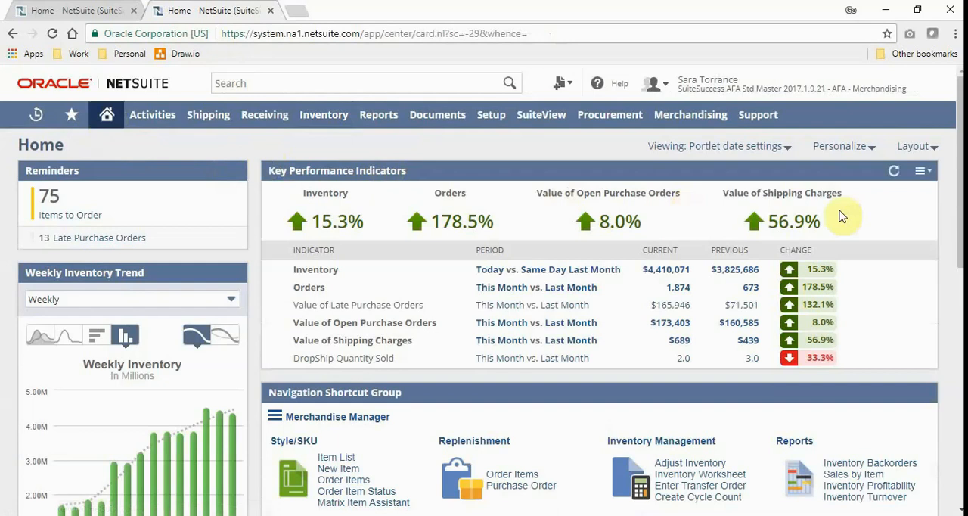
{"action": "left_click_drag", "start_coordinate": [957, 182], "coordinate": [959, 198]}
{"action": "left_click_drag", "start_coordinate": [961, 216], "coordinate": [958, 118]}
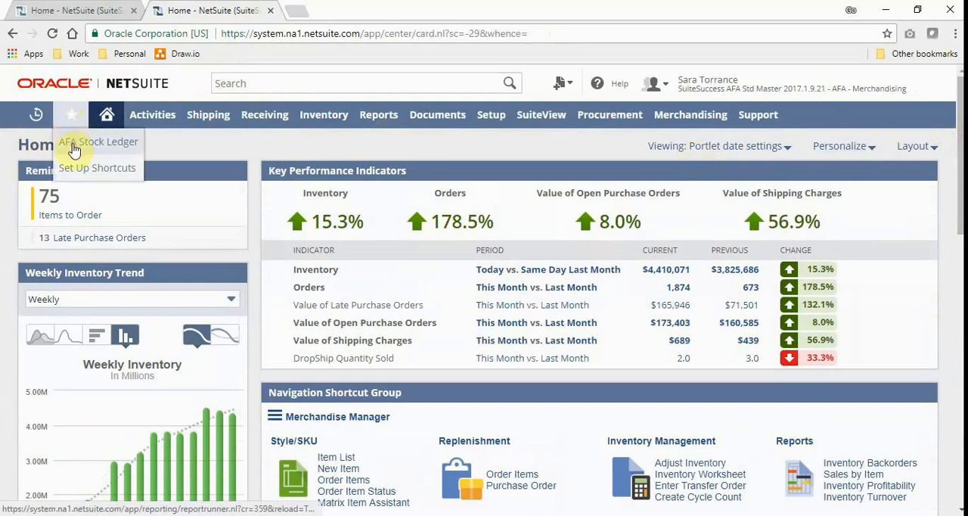
Step: Expand Jewlery down to the Retail #5 San Francisco items in the AFA Stock Ledger report and view the date range options
{"action": "left_click", "coordinate": [75, 140]}
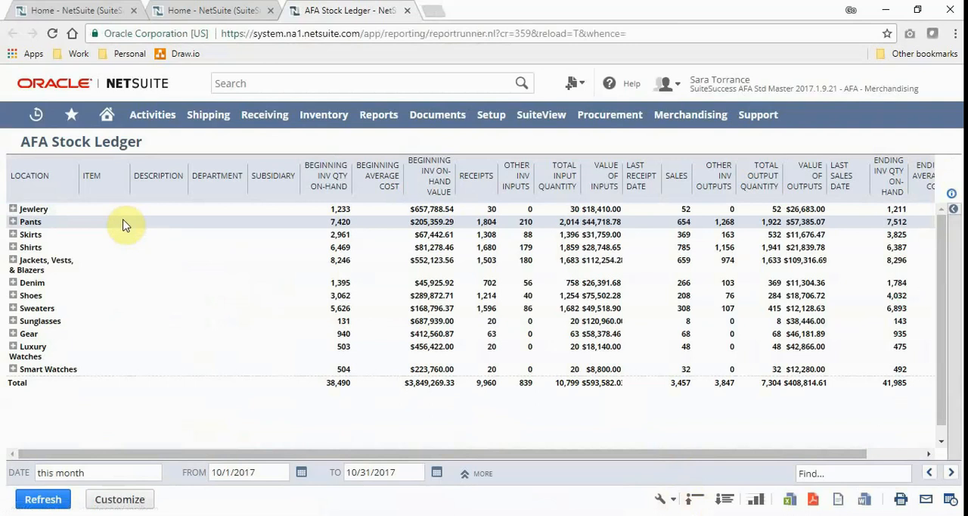
{"action": "left_click", "coordinate": [12, 209]}
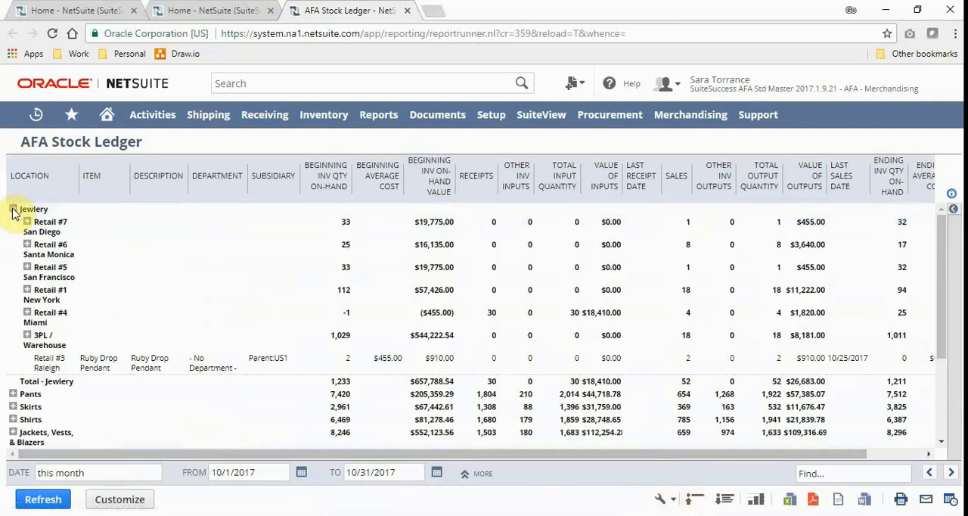
{"action": "left_click", "coordinate": [27, 268]}
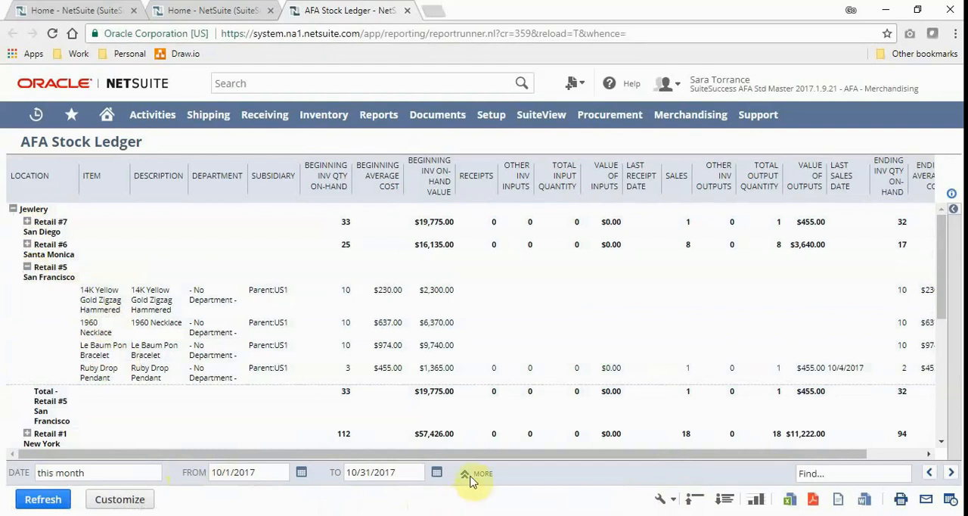
{"action": "left_click", "coordinate": [65, 482]}
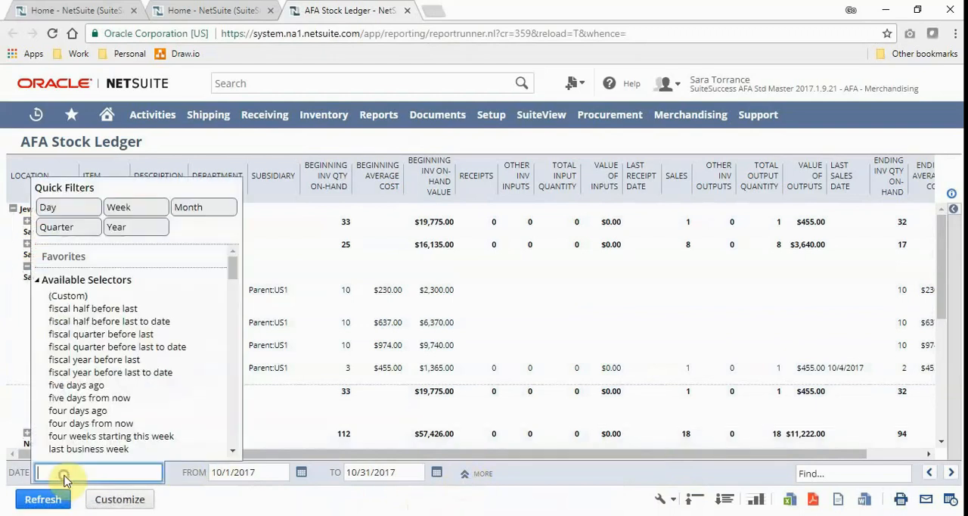
{"action": "left_click", "coordinate": [442, 499]}
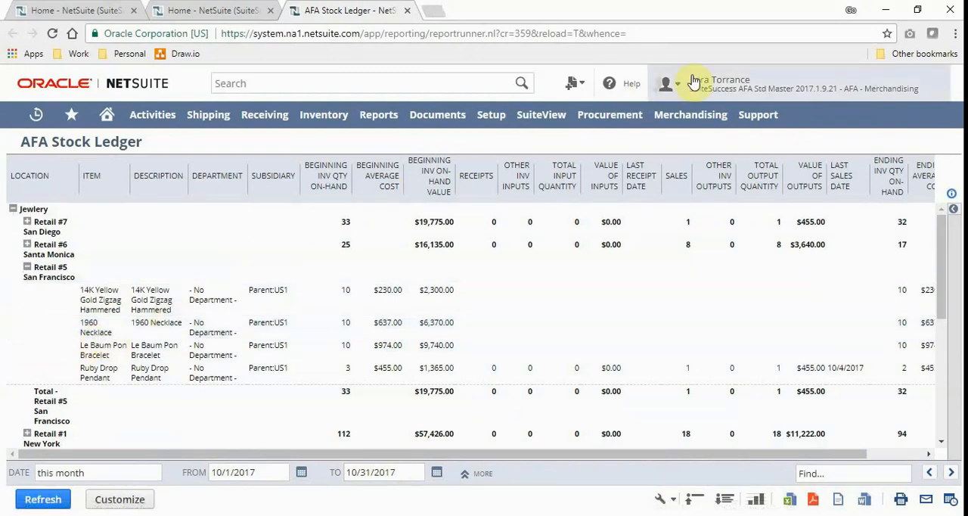
Step: Switch to the AFA - Customer Service Representative role and open the matching sales order by searching for its order number
{"action": "mouse_move", "coordinate": [694, 82]}
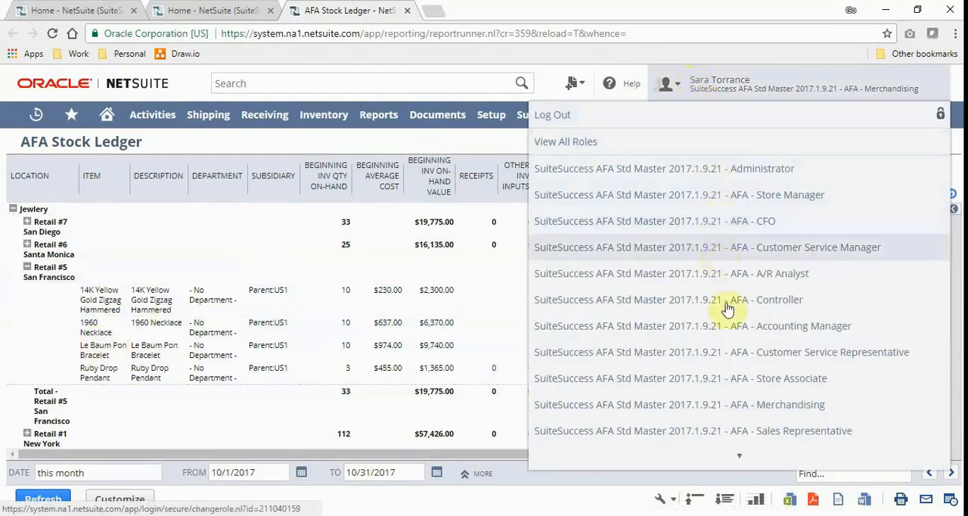
{"action": "left_click", "coordinate": [731, 360]}
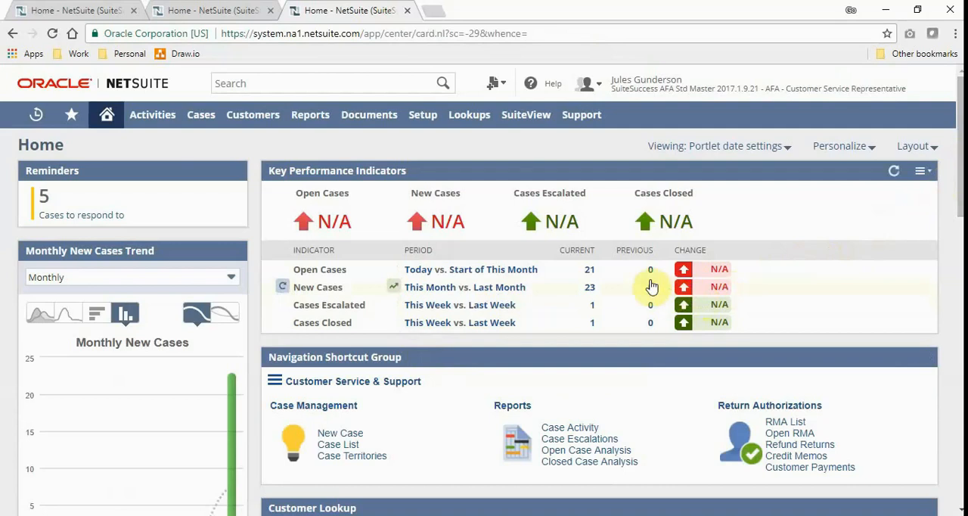
{"action": "left_click", "coordinate": [341, 84]}
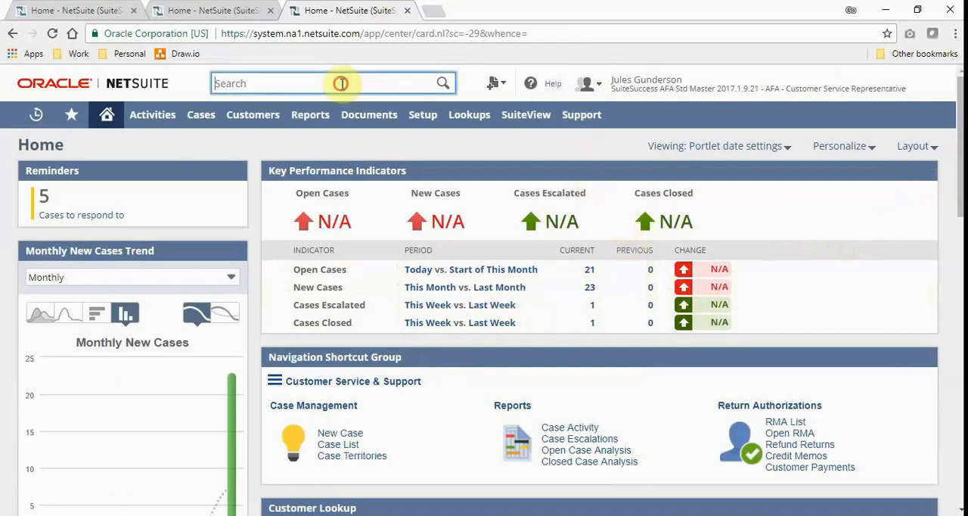
{"action": "type", "text": "2106"}
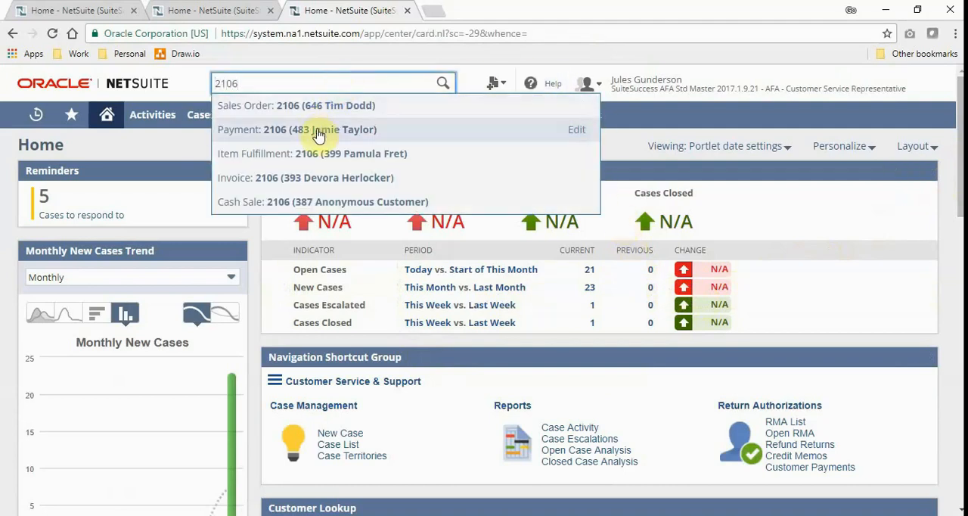
{"action": "left_click", "coordinate": [317, 118]}
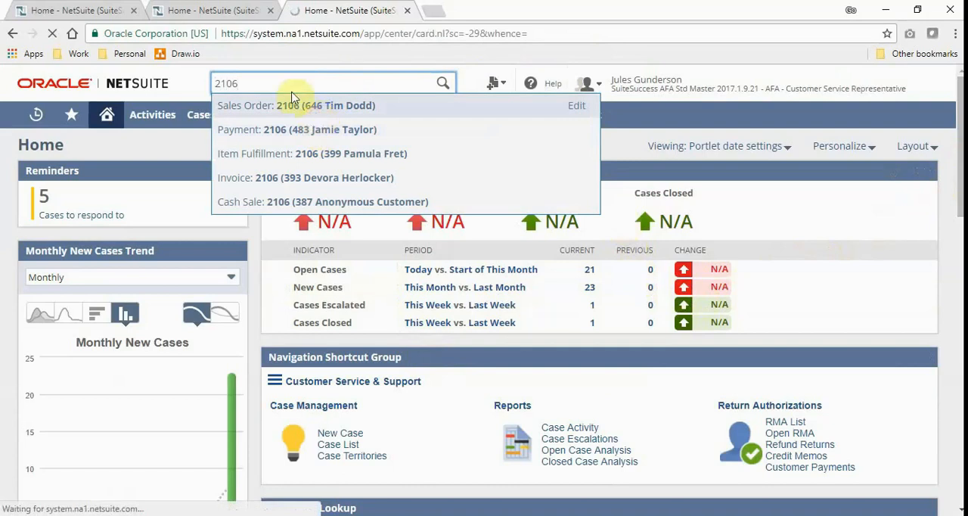
Step: Close the two other home dashboard browser tabs, keeping only the sales order's tab open
{"action": "left_click", "coordinate": [255, 13]}
{"action": "left_click", "coordinate": [270, 11]}
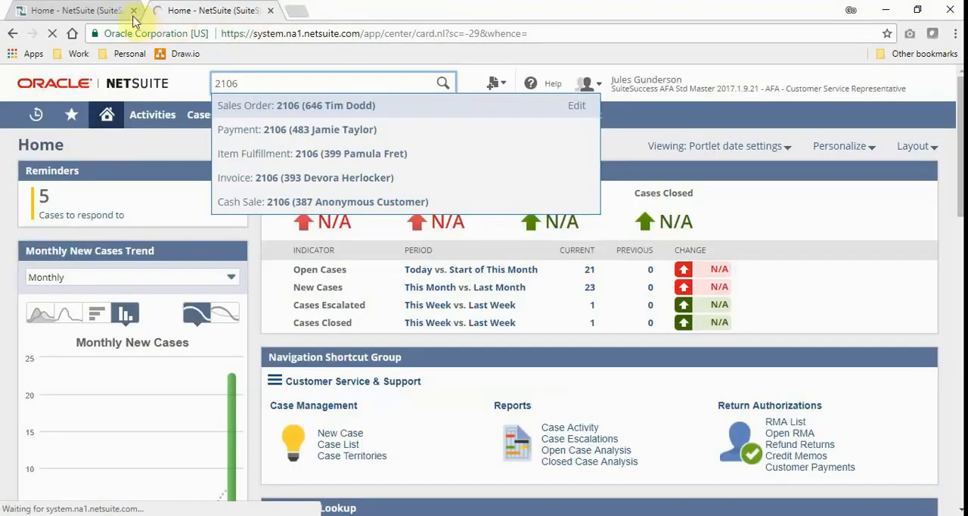
{"action": "left_click", "coordinate": [133, 11]}
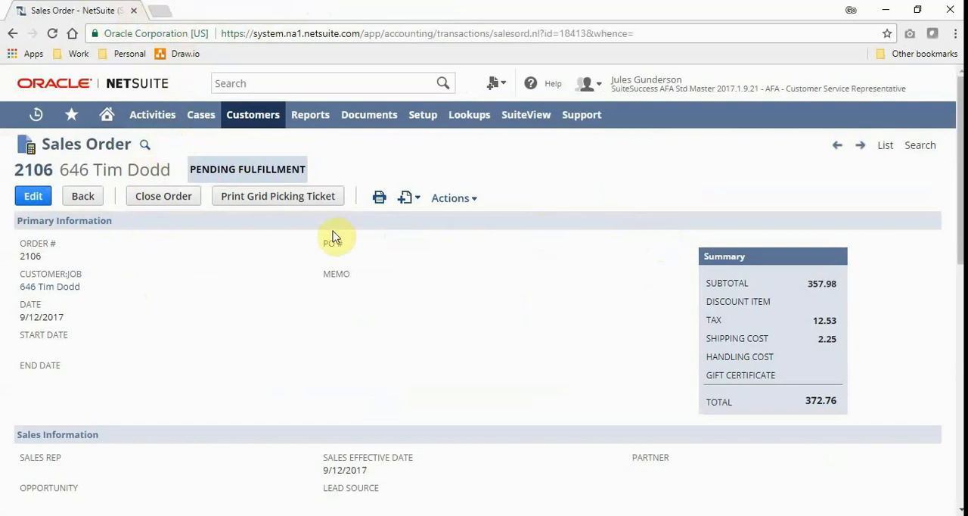
Step: Examine the sales order's summary, classification and the committed, picked and packed quantities of its item lines
{"action": "left_click_drag", "start_coordinate": [960, 180], "coordinate": [959, 286]}
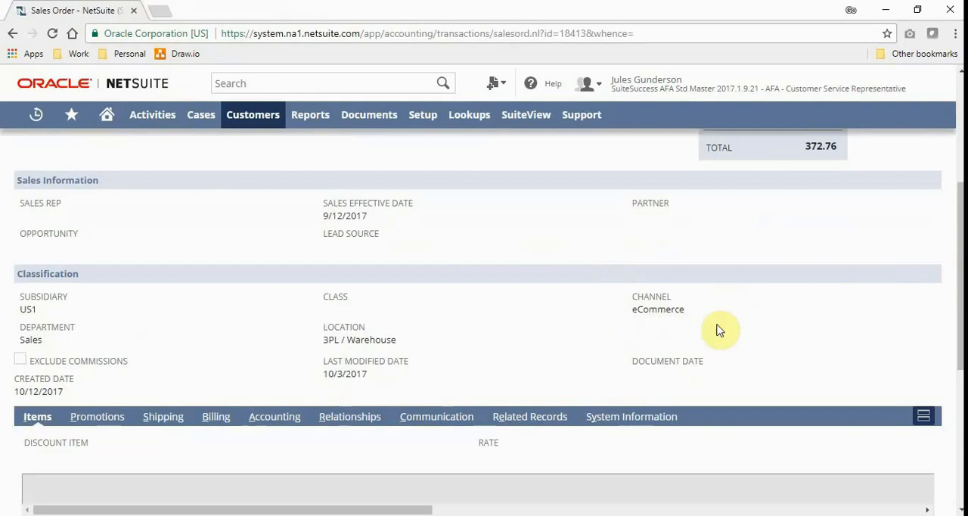
{"action": "left_click", "coordinate": [957, 265]}
{"action": "left_click_drag", "start_coordinate": [957, 265], "coordinate": [944, 389]}
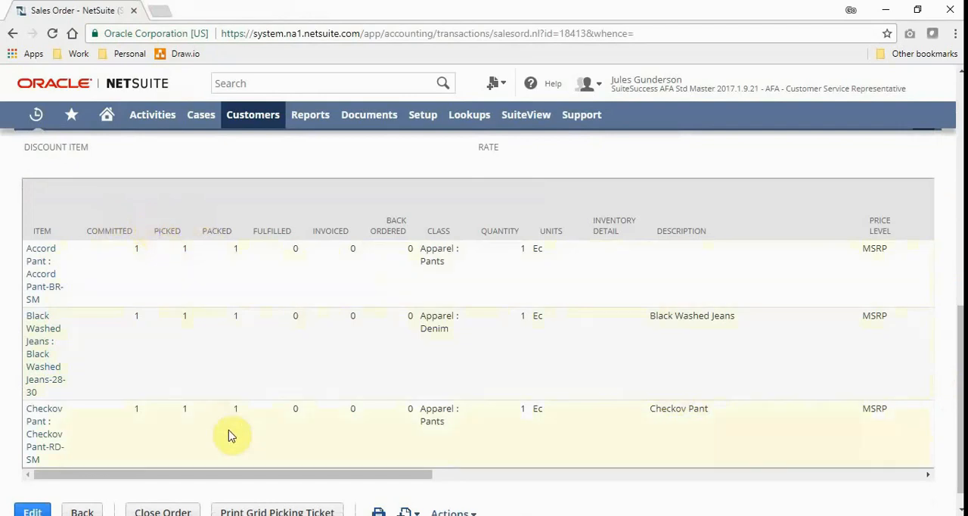
Step: Review the sales order's shipping details, including carrier, shipping method, address and tracking number
{"action": "scroll", "coordinate": [231, 422], "scroll_direction": "up", "scroll_amount": 2}
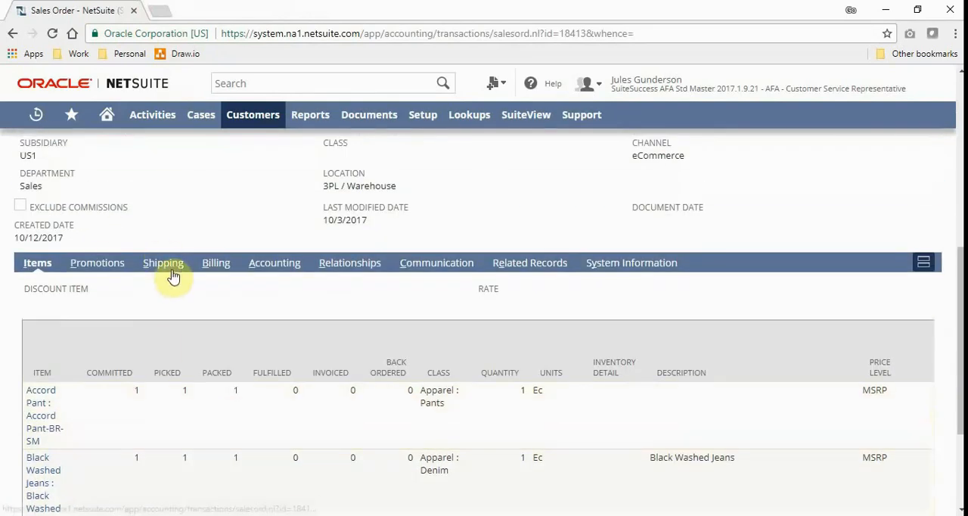
{"action": "left_click", "coordinate": [171, 273]}
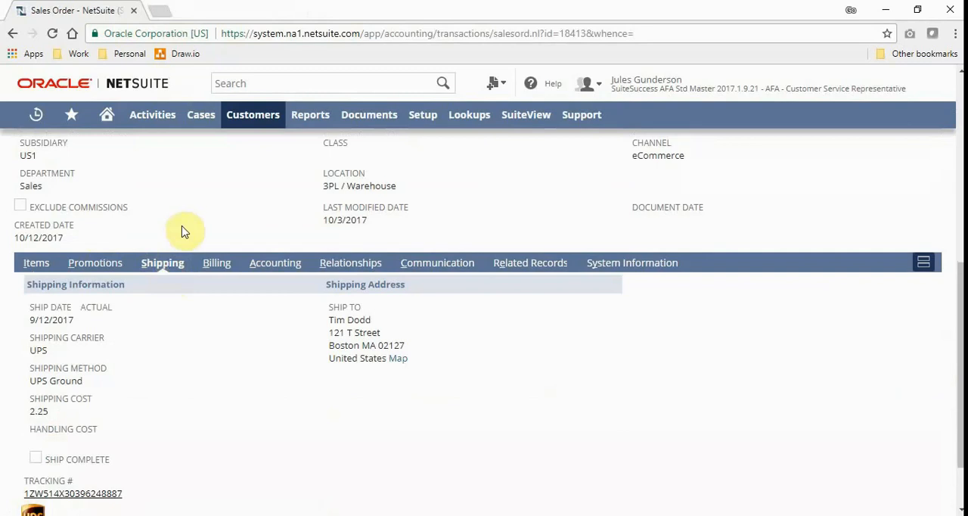
{"action": "scroll", "coordinate": [188, 336], "scroll_direction": "down", "scroll_amount": 1}
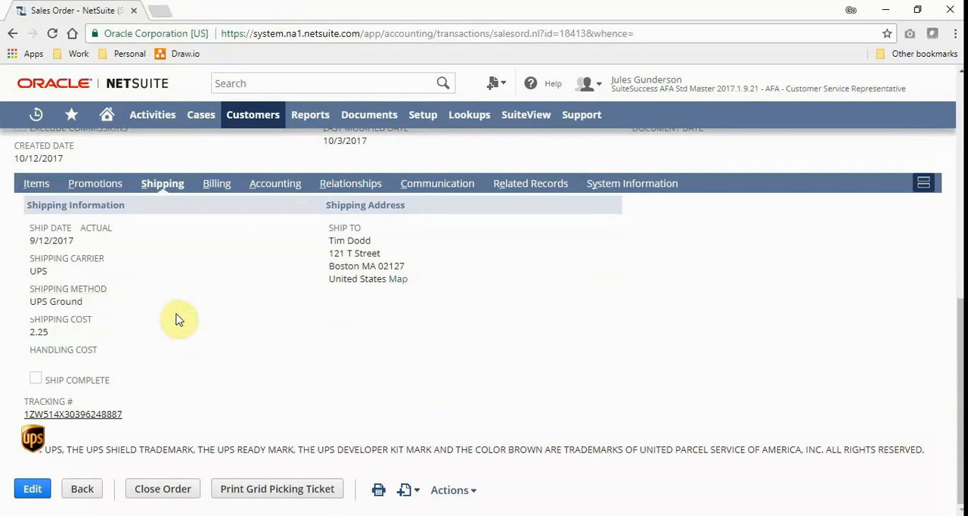
Step: Review the sales order's billing and payment information and return to the order header
{"action": "left_click", "coordinate": [216, 183]}
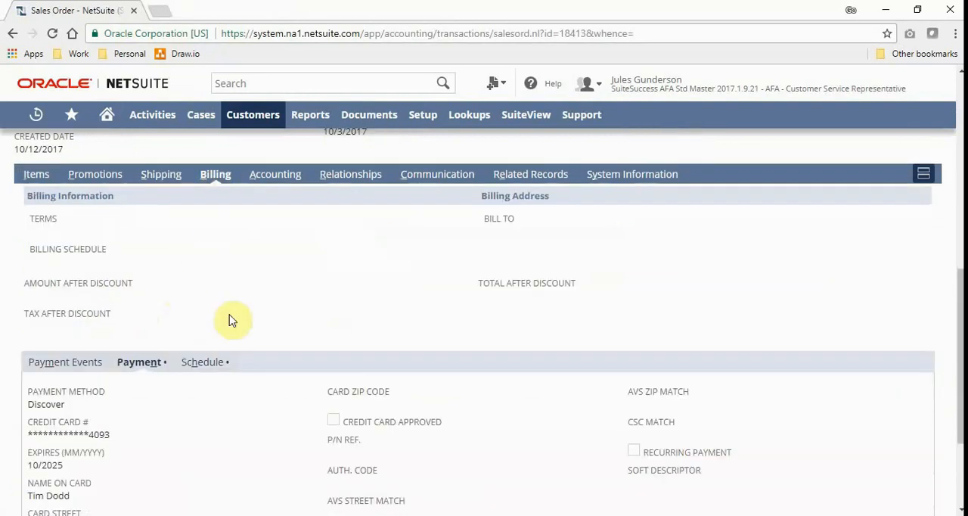
{"action": "scroll", "coordinate": [232, 321], "scroll_direction": "down", "scroll_amount": 2}
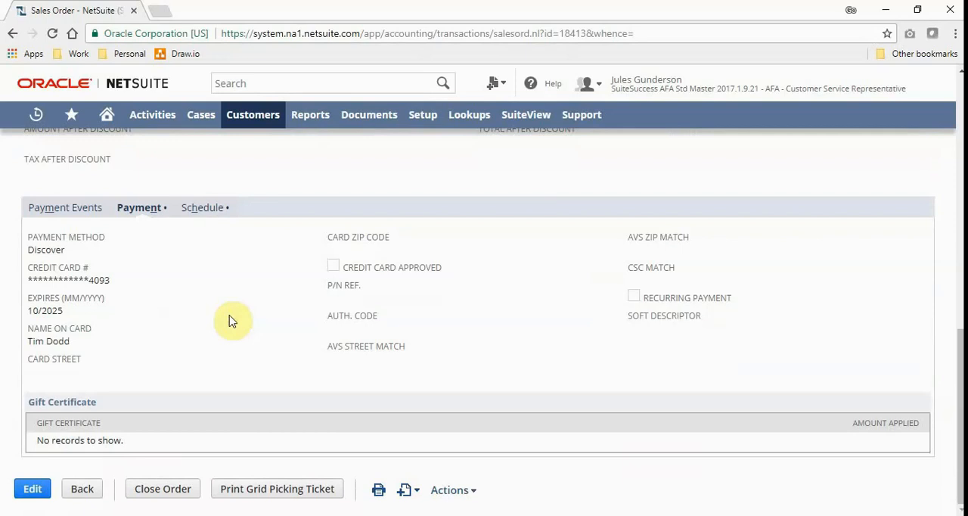
{"action": "scroll", "coordinate": [231, 321], "scroll_direction": "up", "scroll_amount": 8}
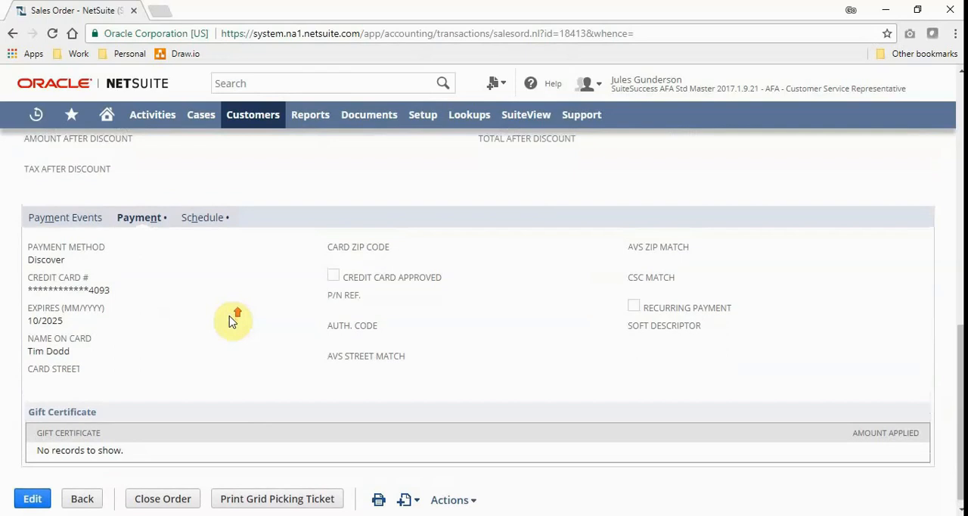
{"action": "scroll", "coordinate": [231, 320], "scroll_direction": "up", "scroll_amount": 3}
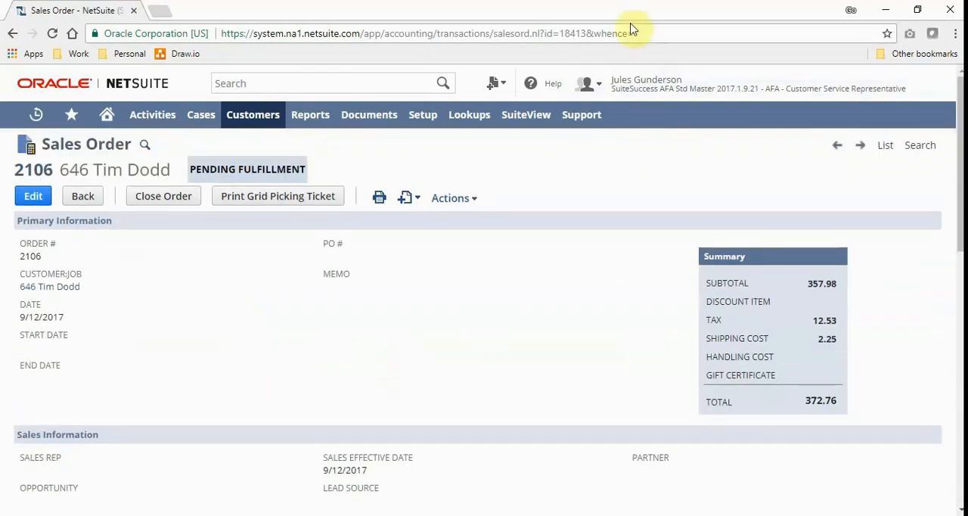
Step: Switch to the AFA - Warehouse Manager role
{"action": "mouse_move", "coordinate": [639, 88]}
{"action": "scroll", "coordinate": [628, 181], "scroll_direction": "down", "scroll_amount": 3}
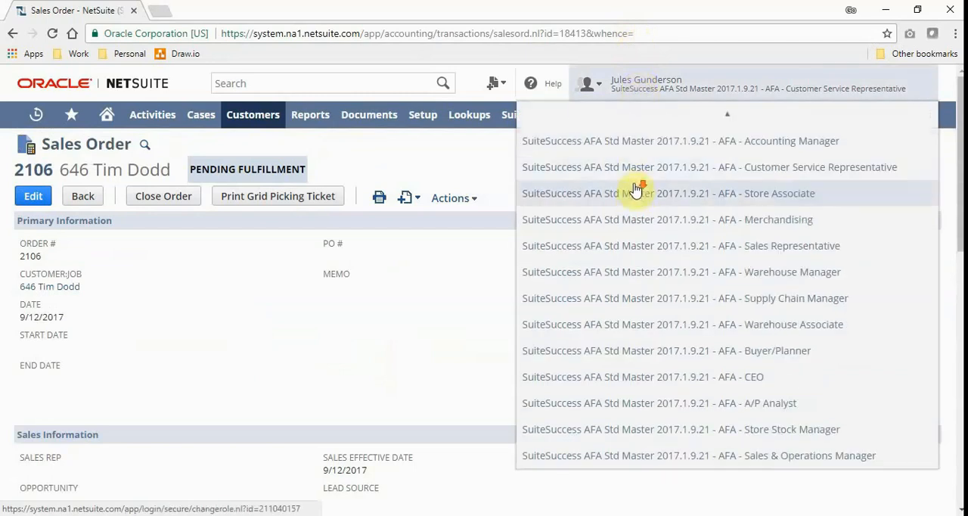
{"action": "left_click", "coordinate": [631, 280]}
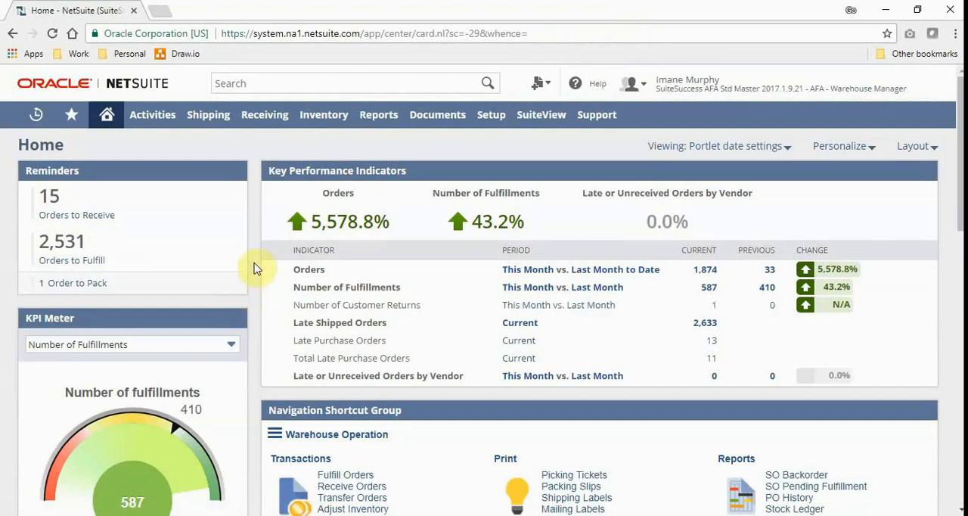
Step: Look through the warehouse manager dashboard, including its KPIs, shipped order percentages, on-time shipments and shipping cost chart
{"action": "scroll", "coordinate": [256, 267], "scroll_direction": "down", "scroll_amount": 5}
{"action": "scroll", "coordinate": [256, 267], "scroll_direction": "down", "scroll_amount": 2}
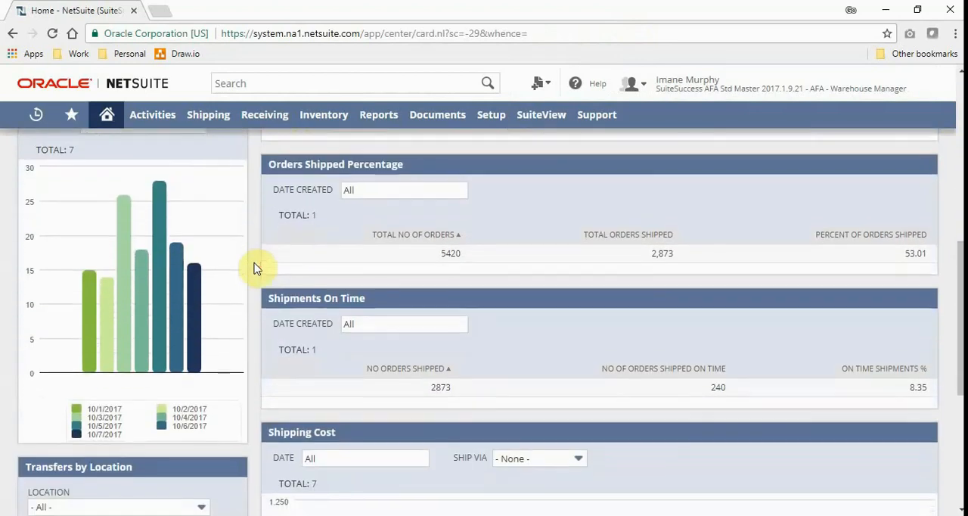
{"action": "scroll", "coordinate": [255, 268], "scroll_direction": "down", "scroll_amount": 2}
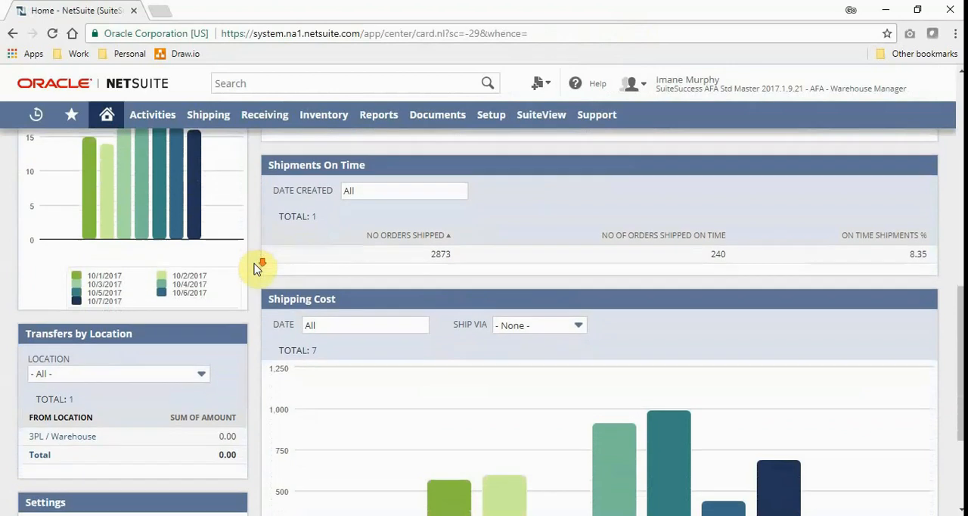
{"action": "scroll", "coordinate": [256, 267], "scroll_direction": "up", "scroll_amount": 2}
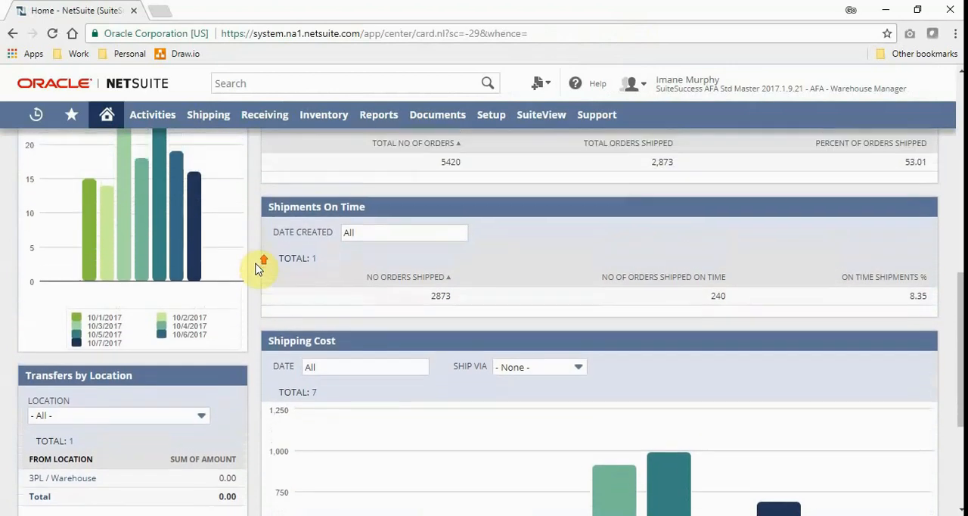
{"action": "scroll", "coordinate": [255, 268], "scroll_direction": "up", "scroll_amount": 6}
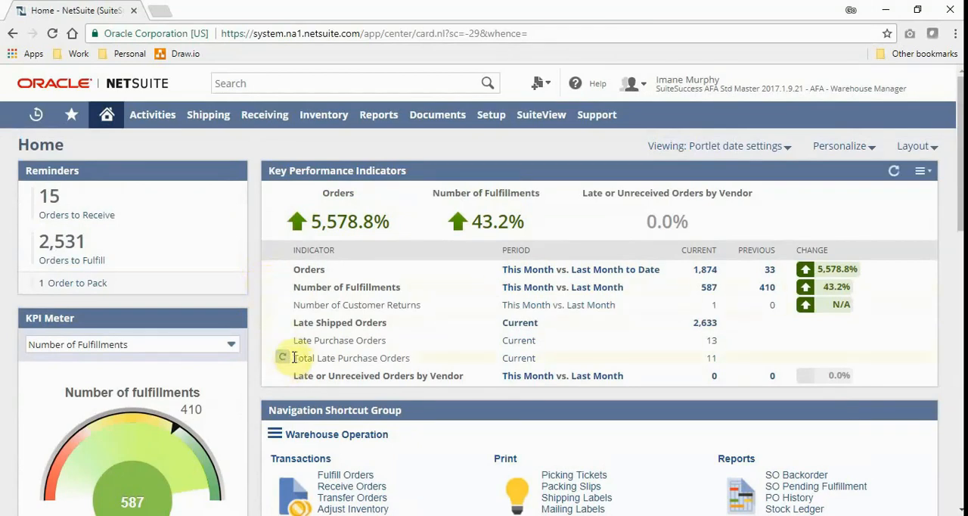
{"action": "scroll", "coordinate": [302, 354], "scroll_direction": "down", "scroll_amount": 4}
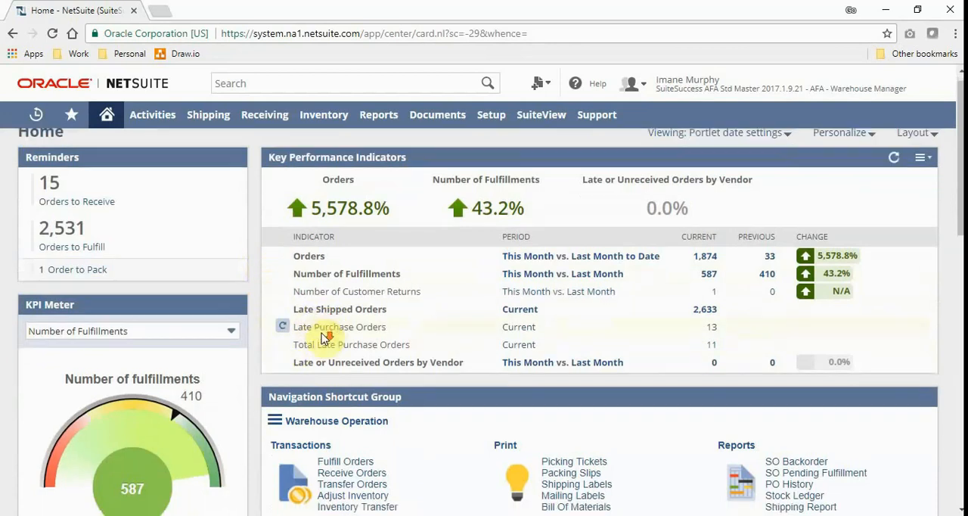
{"action": "scroll", "coordinate": [303, 303], "scroll_direction": "up", "scroll_amount": 4}
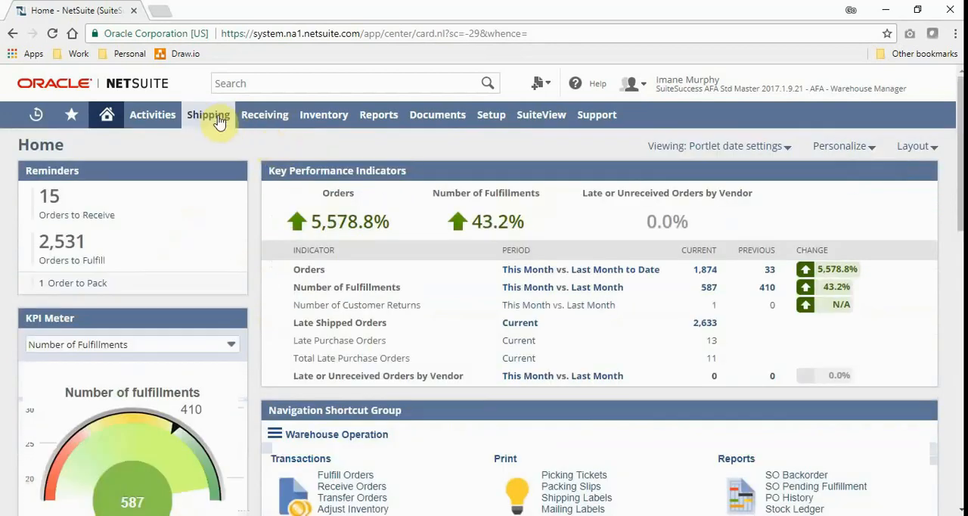
Step: Open the Print Checks and Forms page from the shipping functions
{"action": "mouse_move", "coordinate": [212, 117]}
{"action": "mouse_move", "coordinate": [228, 172]}
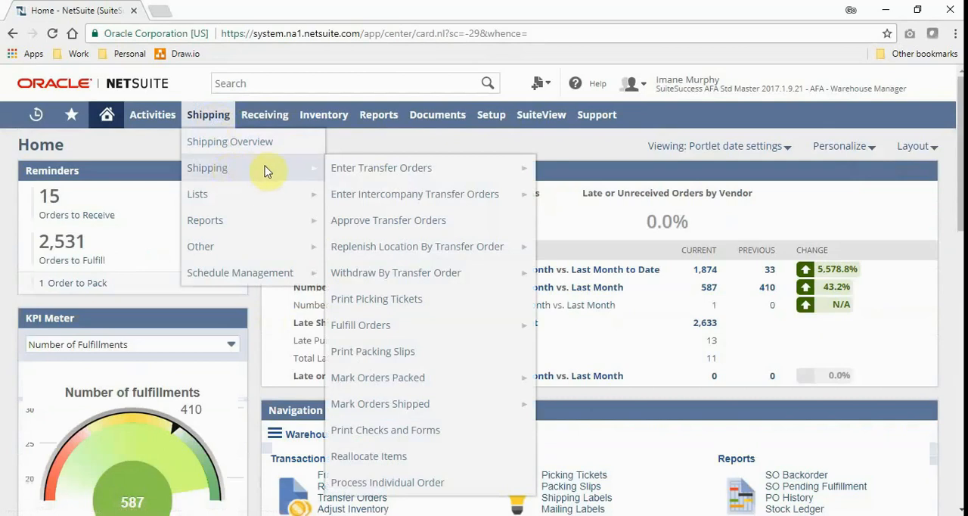
{"action": "left_click", "coordinate": [363, 431]}
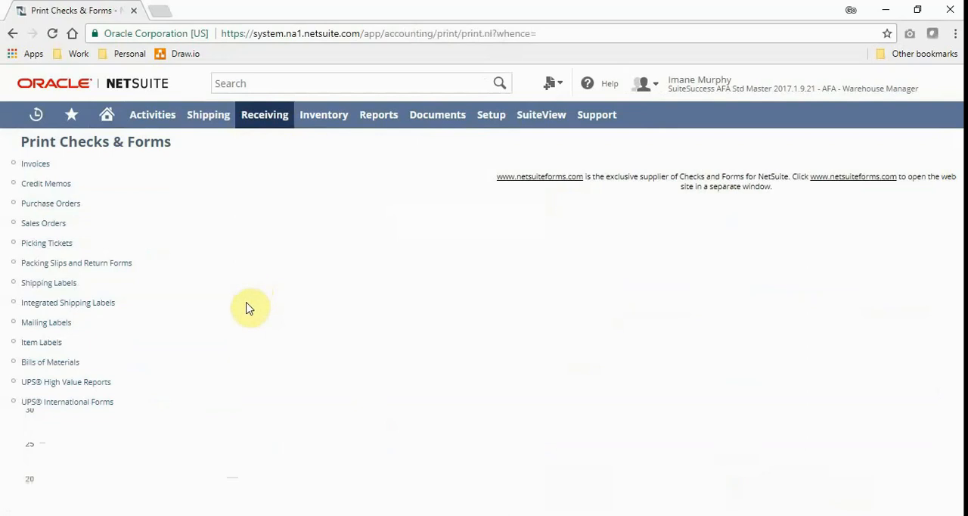
Step: Print the integrated shipping label for the order dated 9/12/2017, selecting it by its order number
{"action": "left_click", "coordinate": [94, 304]}
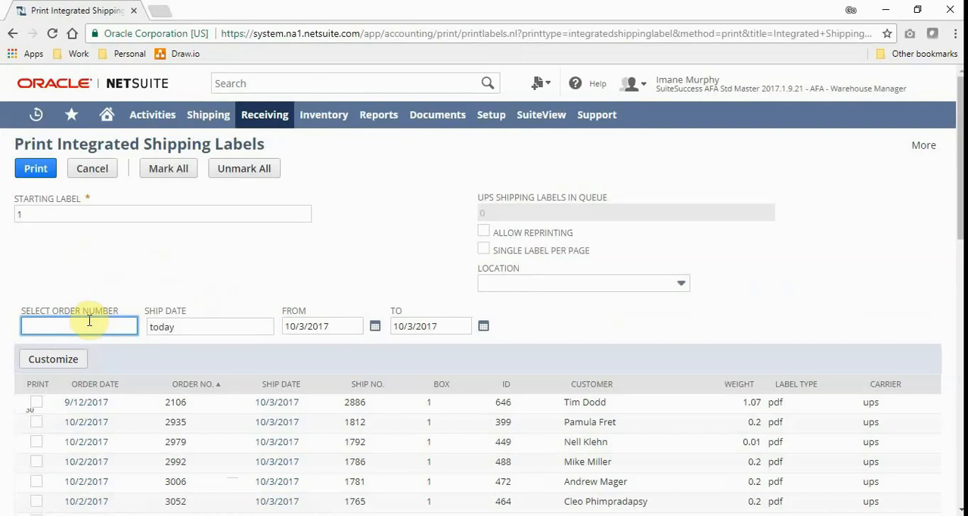
{"action": "type", "text": "2106"}
{"action": "key", "text": "Tab"}
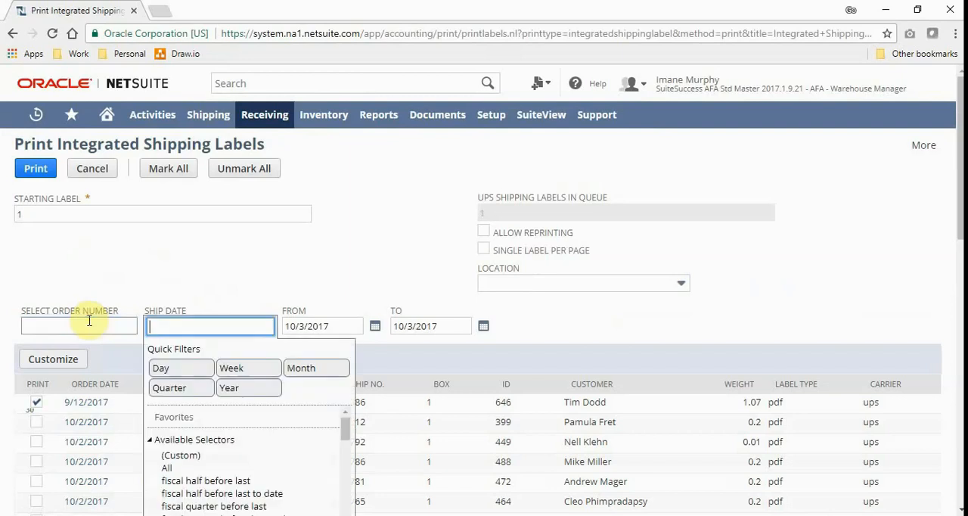
{"action": "left_click", "coordinate": [113, 277]}
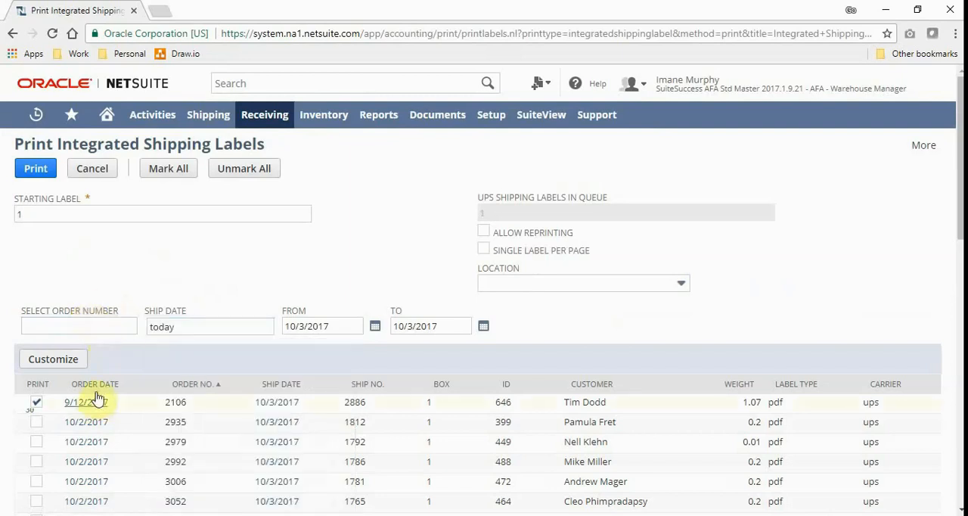
{"action": "left_click", "coordinate": [34, 170]}
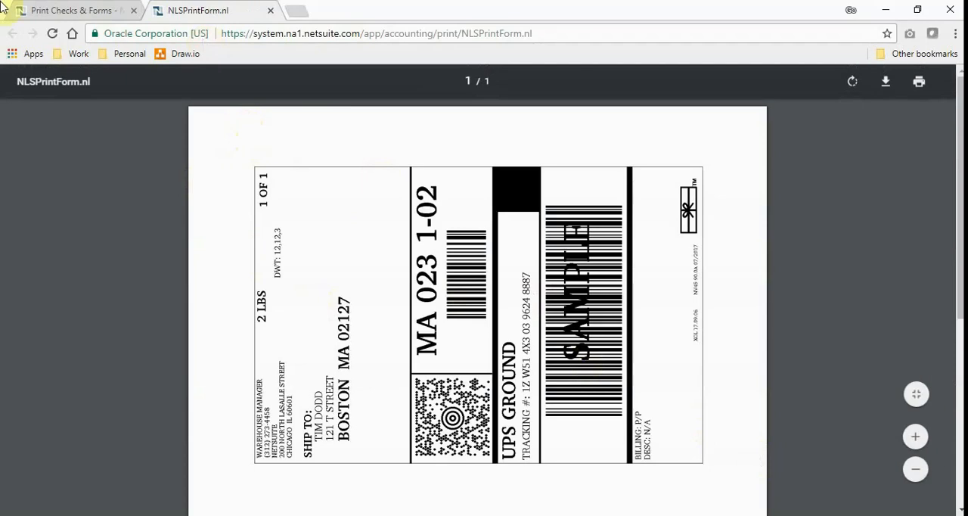
Step: Return from the printed label to the home dashboard and switch to the AFA - Customer Service Representative role
{"action": "left_click", "coordinate": [67, 10]}
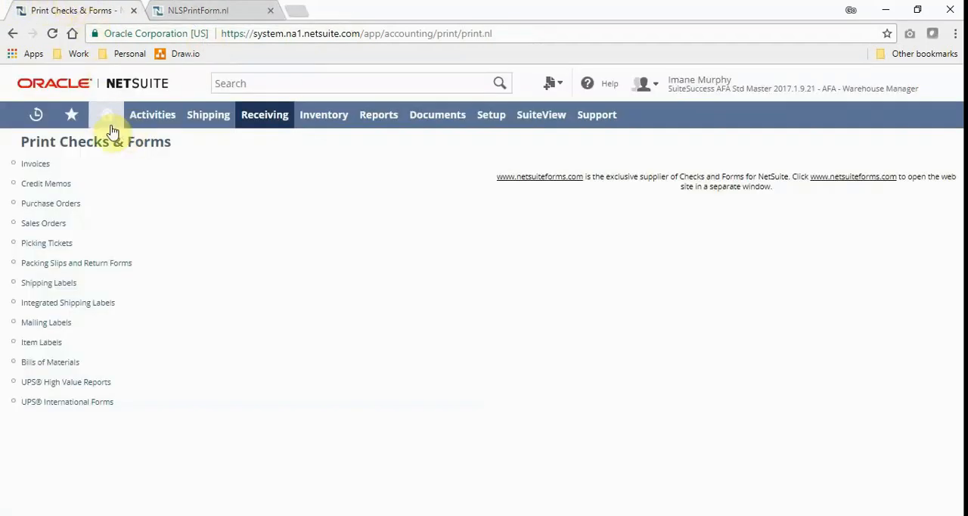
{"action": "left_click", "coordinate": [105, 114]}
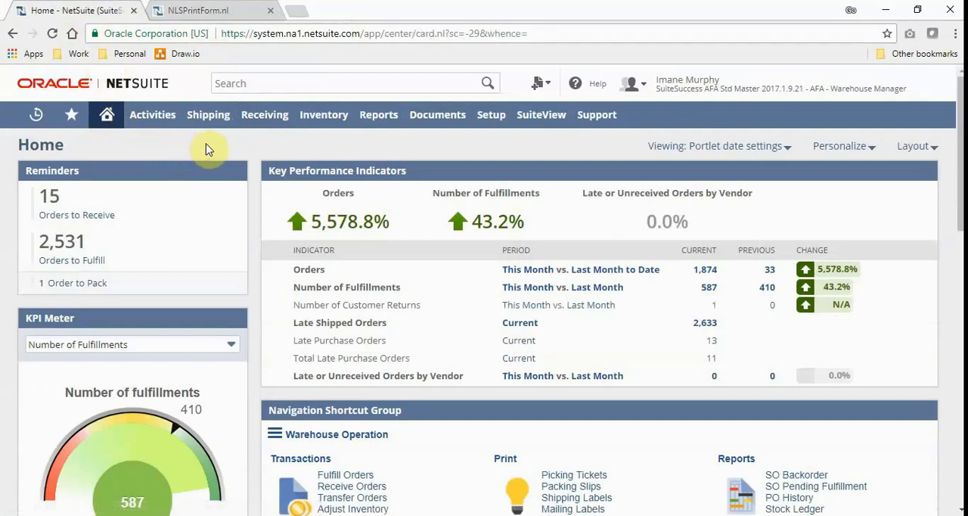
{"action": "mouse_move", "coordinate": [745, 89]}
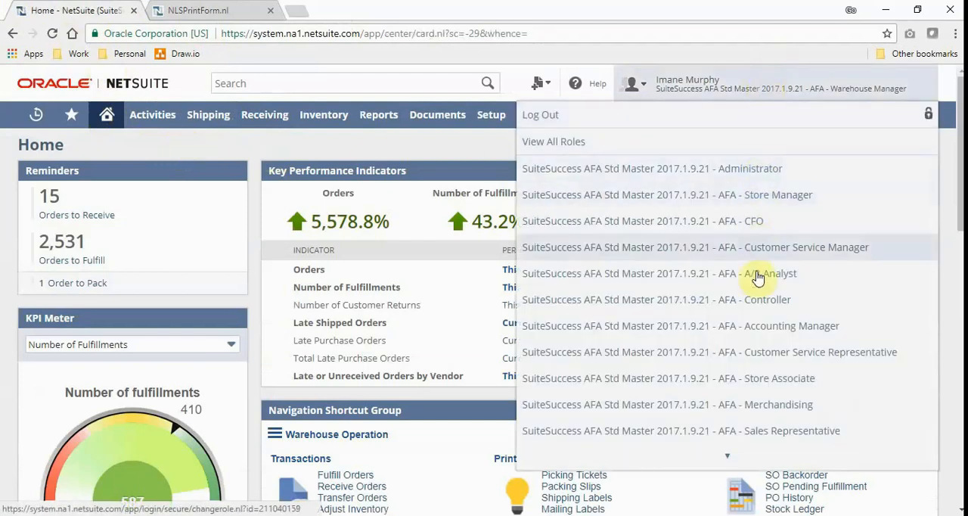
{"action": "left_click", "coordinate": [745, 356]}
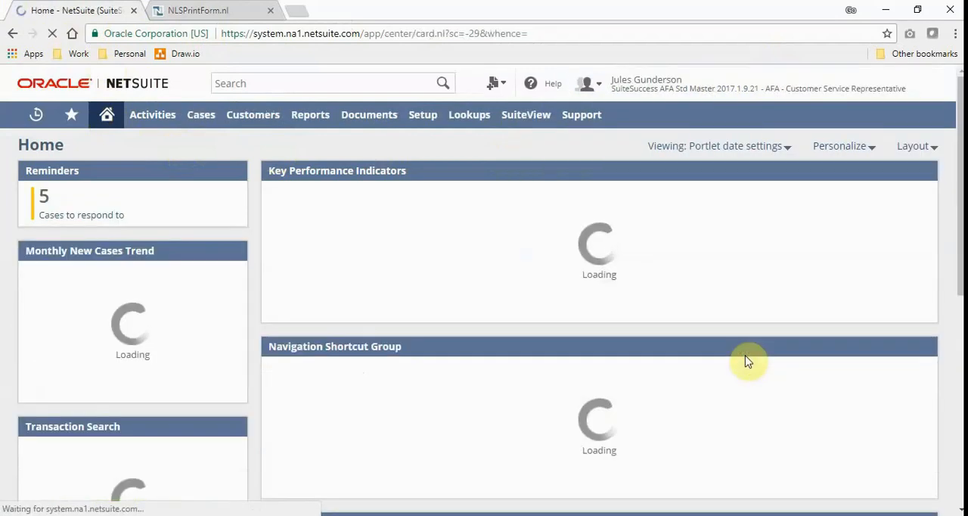
Step: Search globally for the customer by name, open the matching customer record, and close the printed label page
{"action": "left_click", "coordinate": [264, 79]}
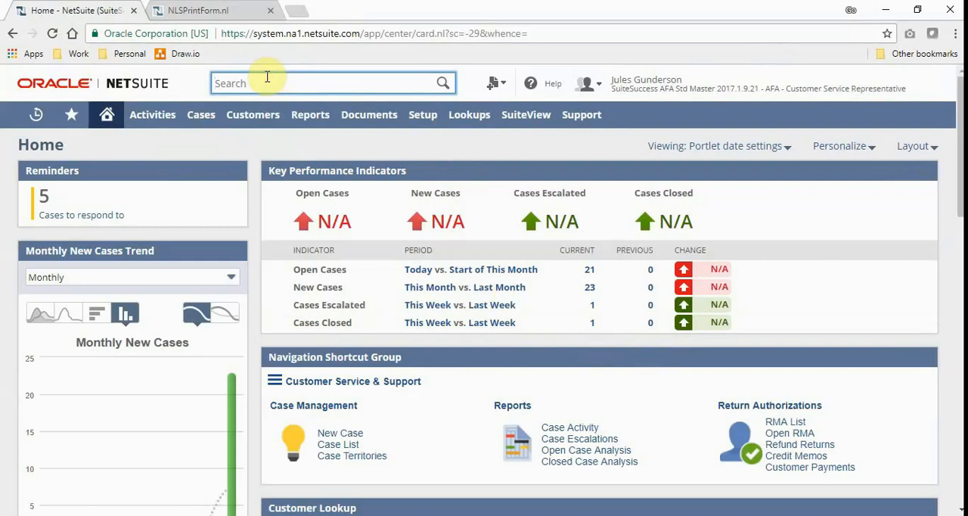
{"action": "type", "text": "tim d"}
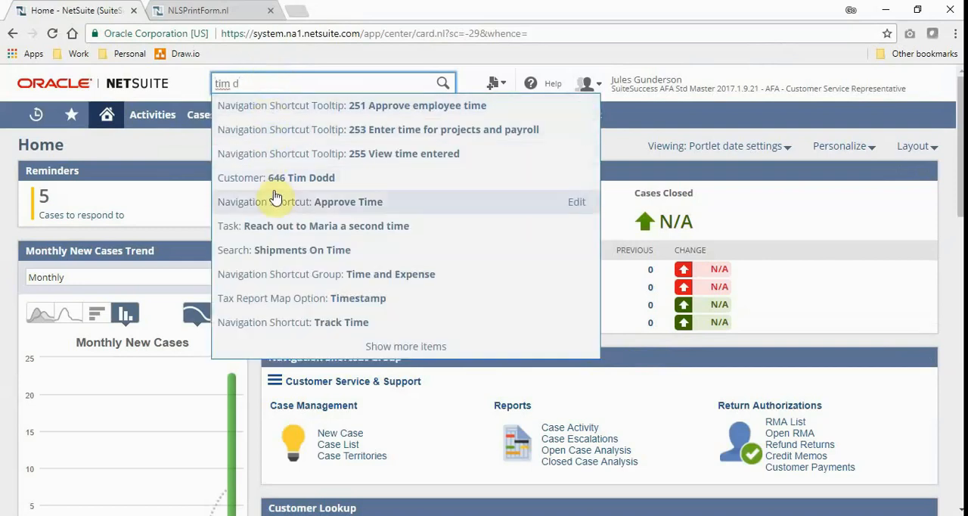
{"action": "left_click", "coordinate": [274, 177]}
{"action": "left_click", "coordinate": [270, 10]}
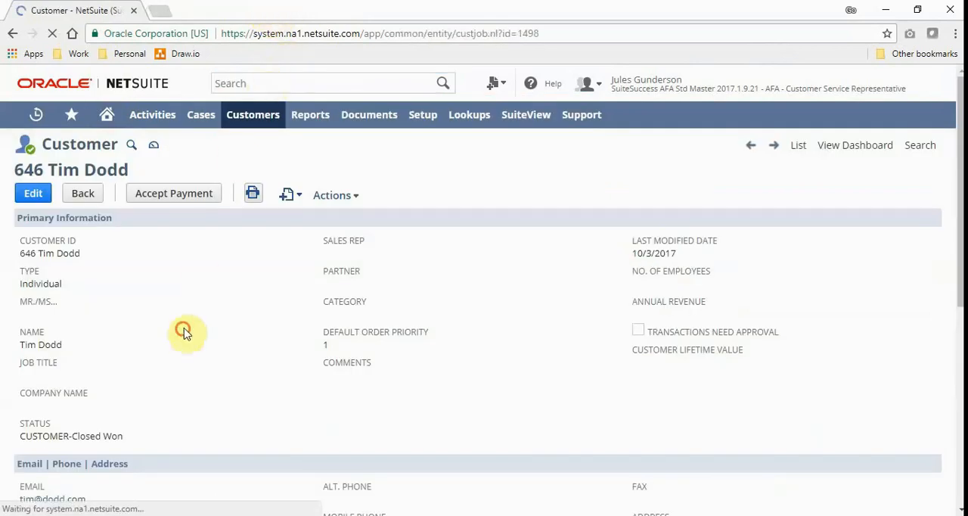
Step: Open the customer's dashboard and review the key performance indicators, profile details and transaction history
{"action": "left_click", "coordinate": [154, 149]}
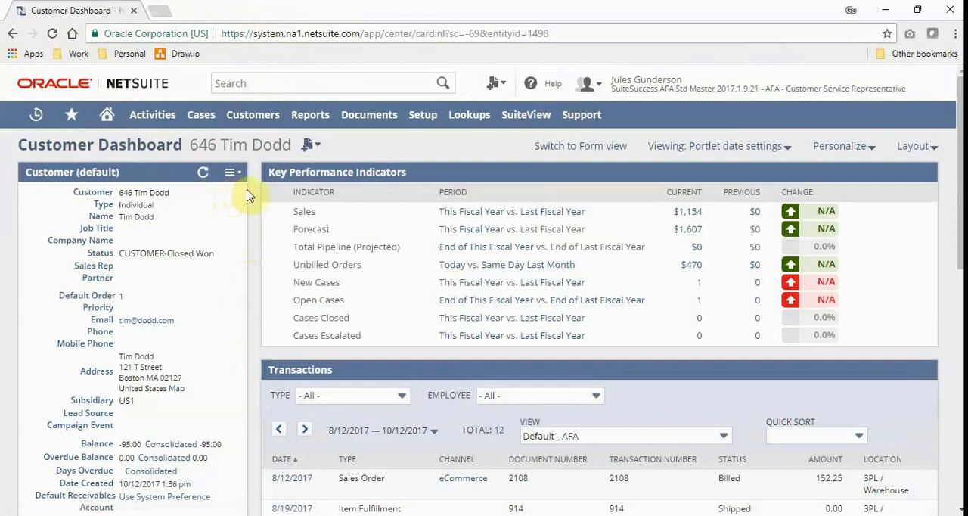
{"action": "left_click_drag", "start_coordinate": [960, 151], "coordinate": [961, 264]}
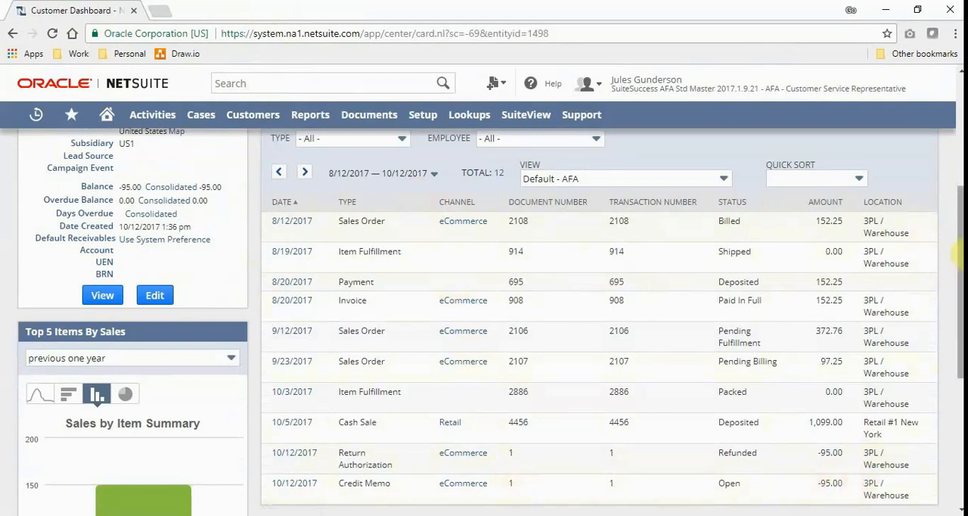
{"action": "left_click_drag", "start_coordinate": [962, 250], "coordinate": [959, 115]}
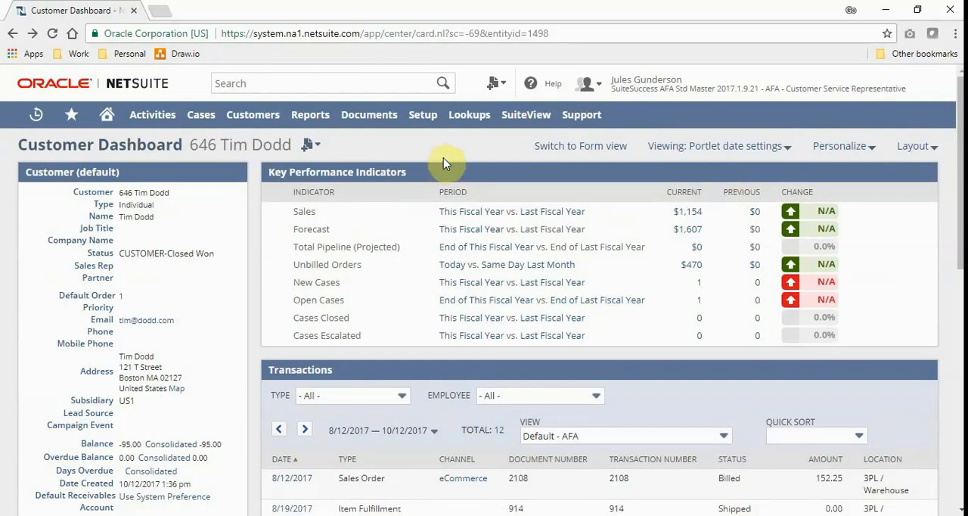
Step: Open the "Jeans were ripped when I received them" case from the customer's current open cases and review its messages
{"action": "left_click", "coordinate": [699, 301]}
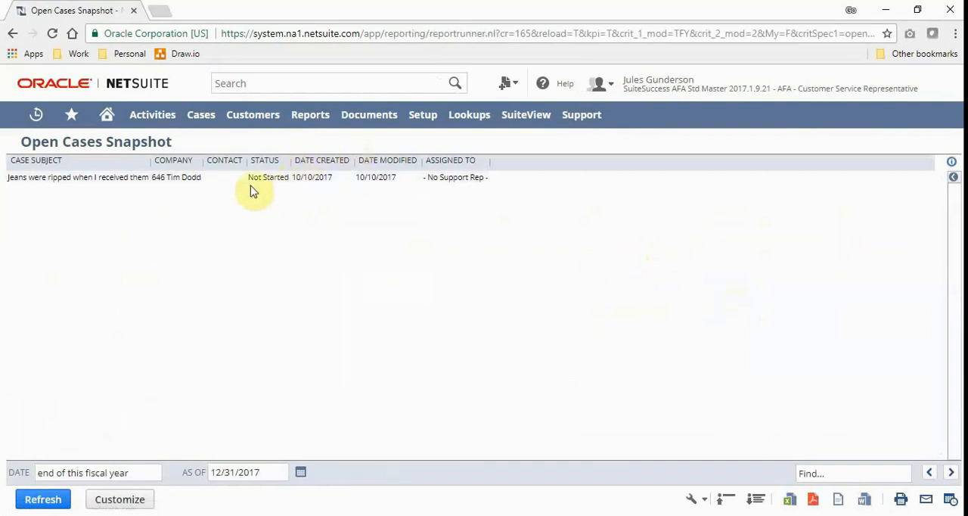
{"action": "left_click", "coordinate": [121, 178]}
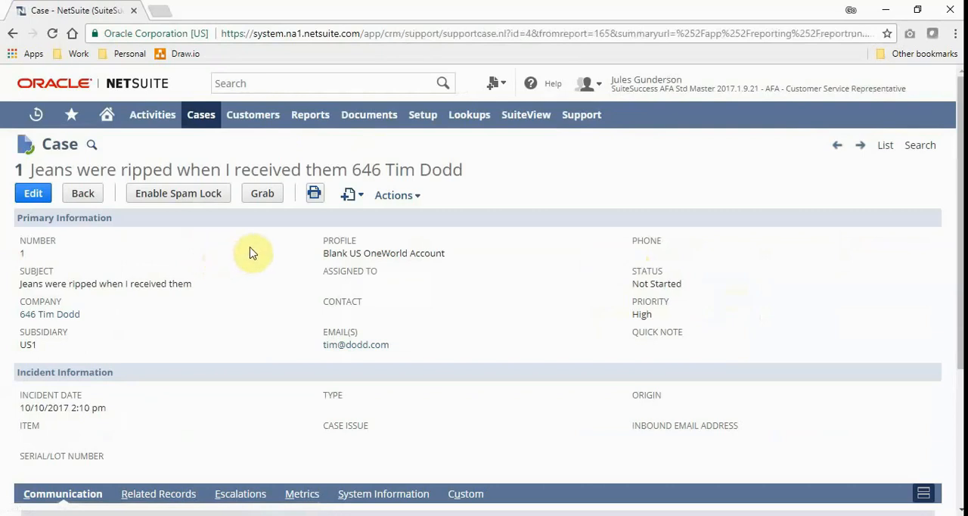
{"action": "scroll", "coordinate": [253, 272], "scroll_direction": "down", "scroll_amount": 3}
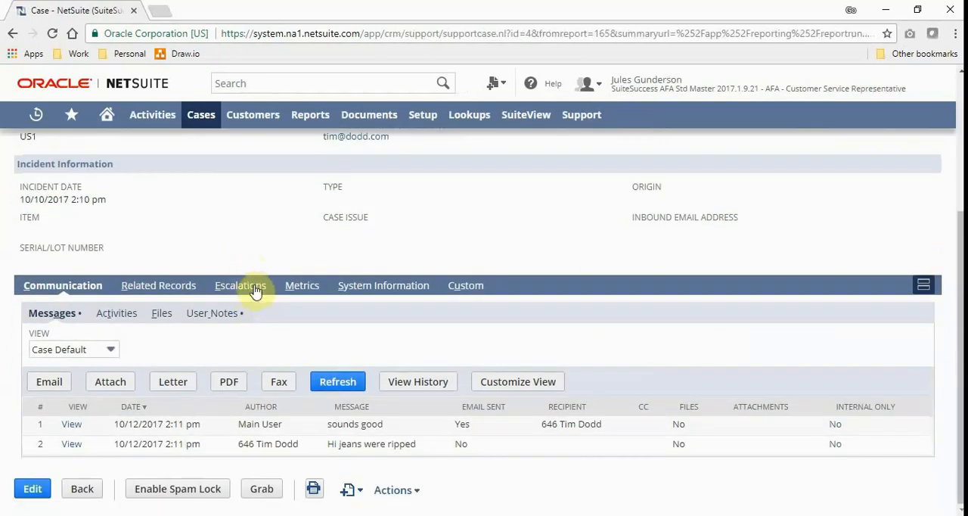
Step: Find the sales order among the case's related records and view it in a separate browser tab
{"action": "left_click", "coordinate": [148, 286]}
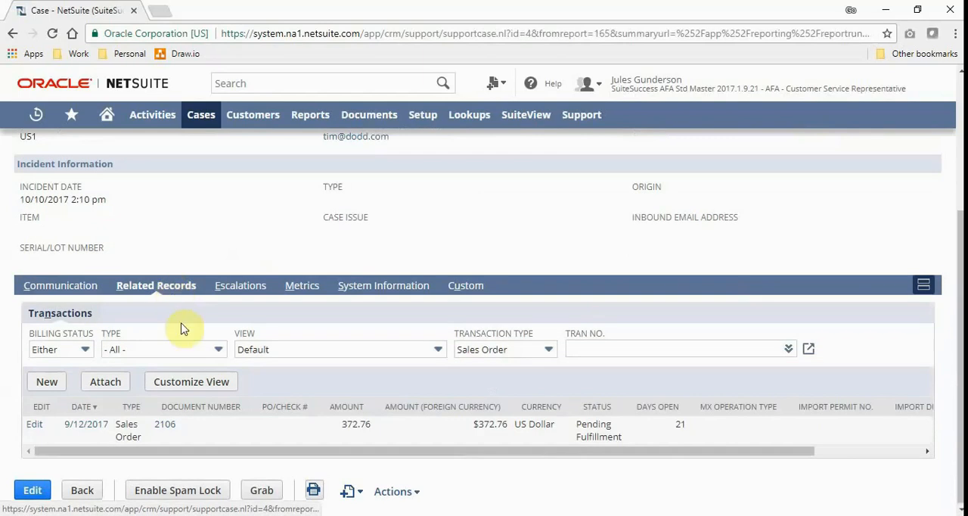
{"action": "right_click", "coordinate": [166, 423]}
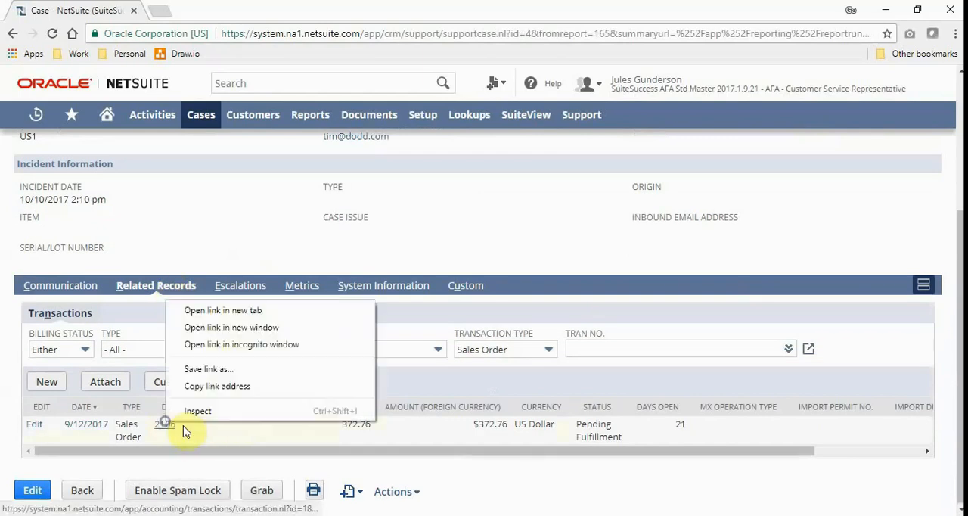
{"action": "left_click", "coordinate": [218, 309]}
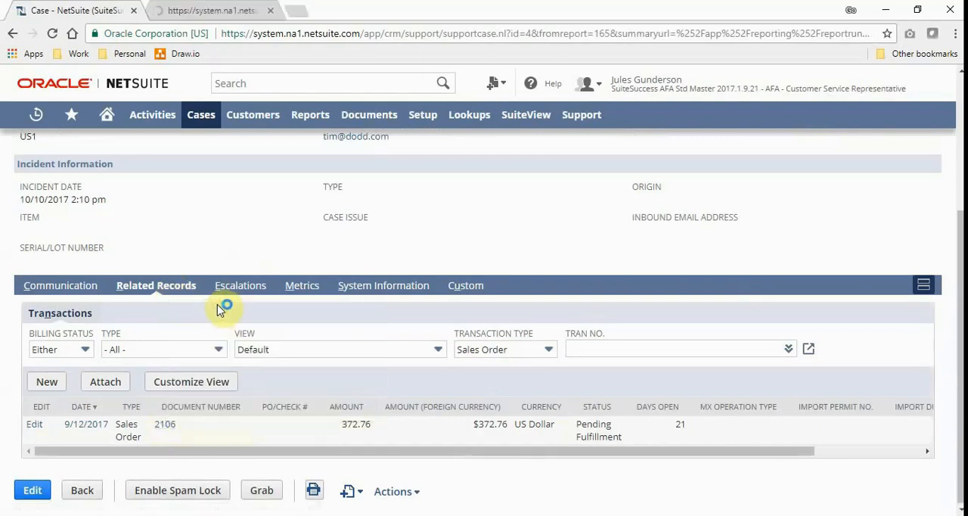
{"action": "left_click", "coordinate": [212, 9]}
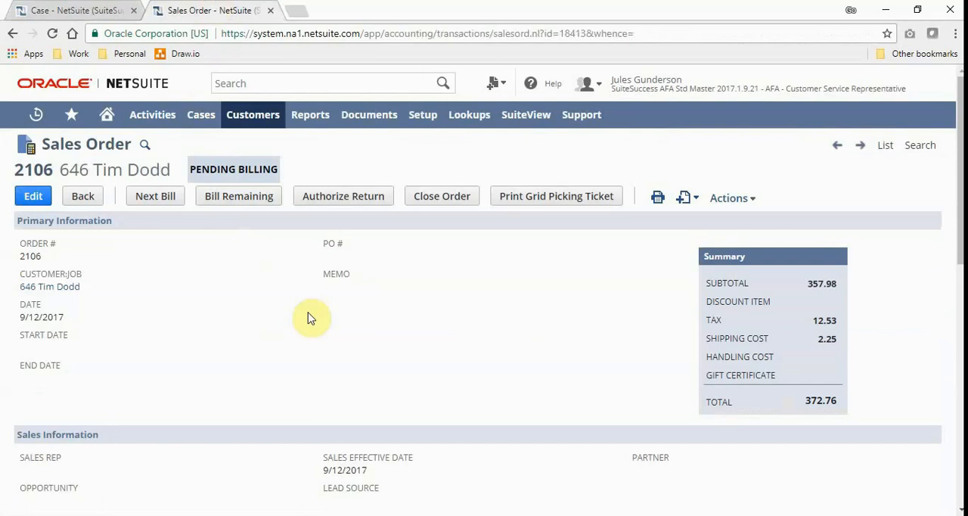
Step: Start a return authorization from the sales order and leave the form unsaved for the home dashboard
{"action": "left_click", "coordinate": [333, 196]}
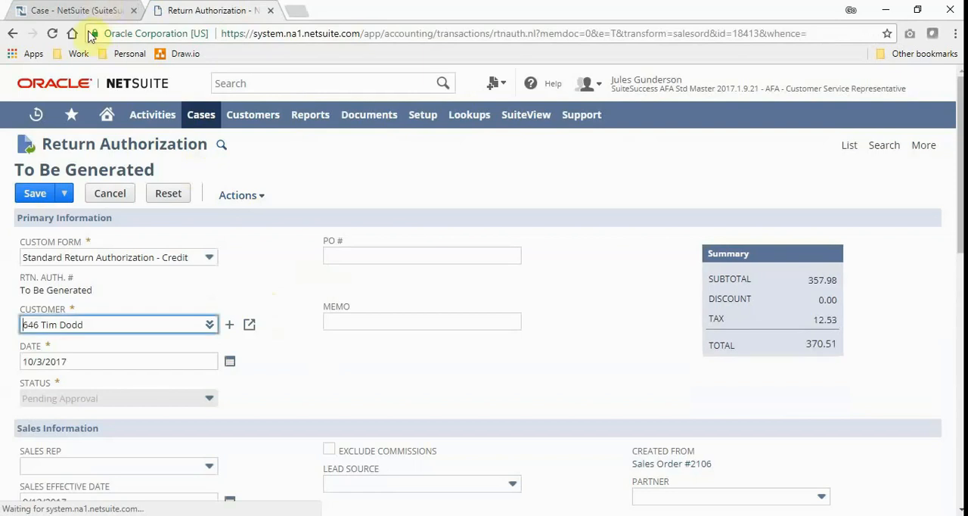
{"action": "left_click", "coordinate": [111, 117]}
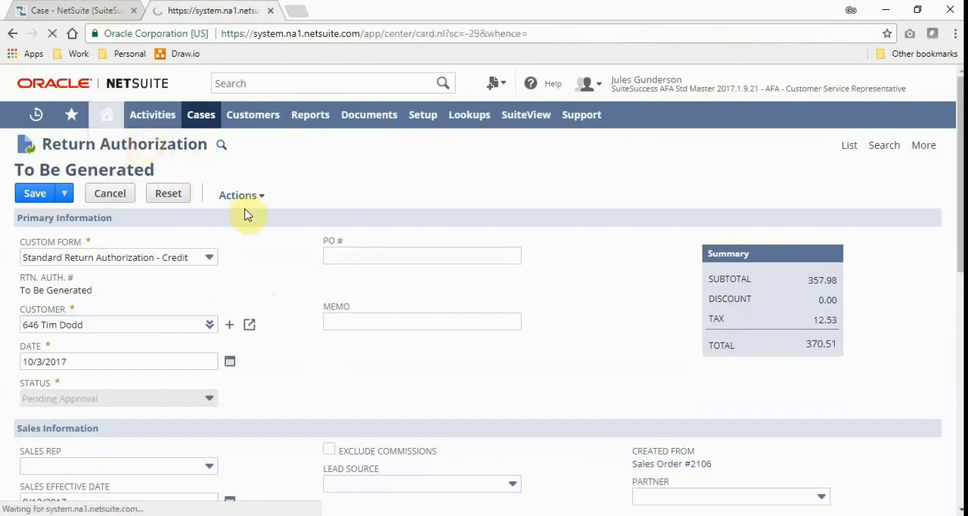